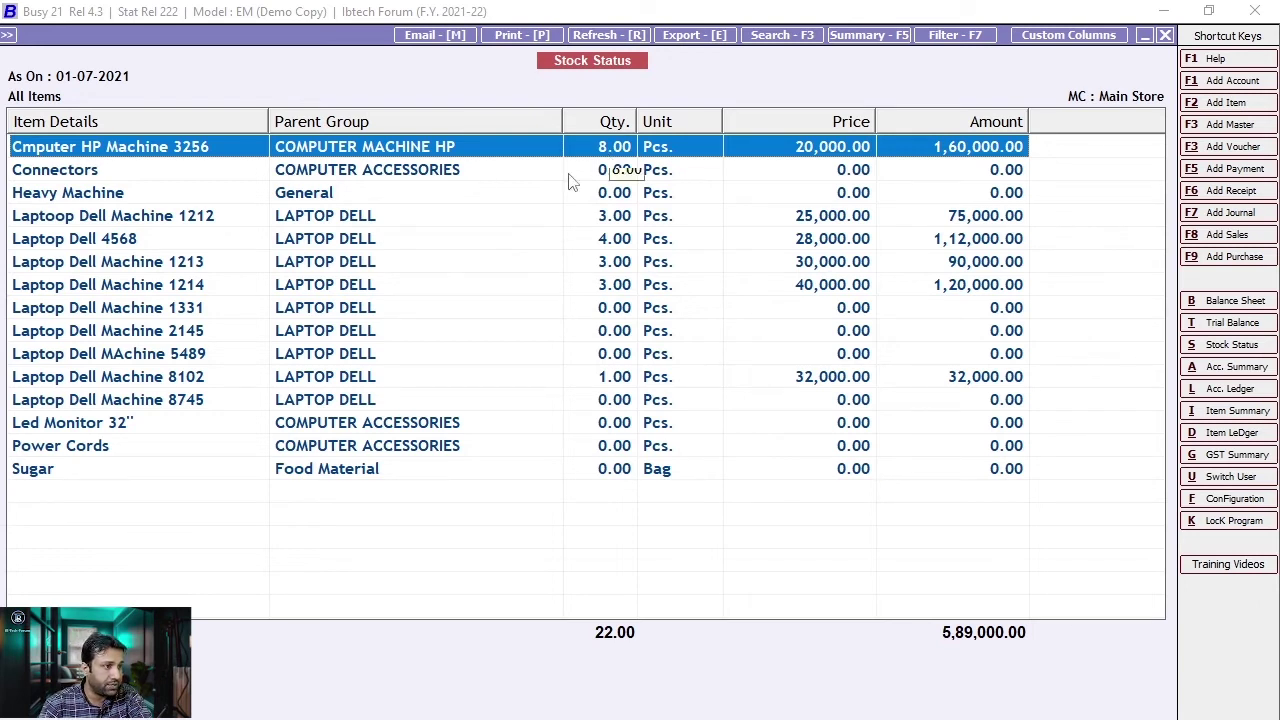
left_click(72, 176)
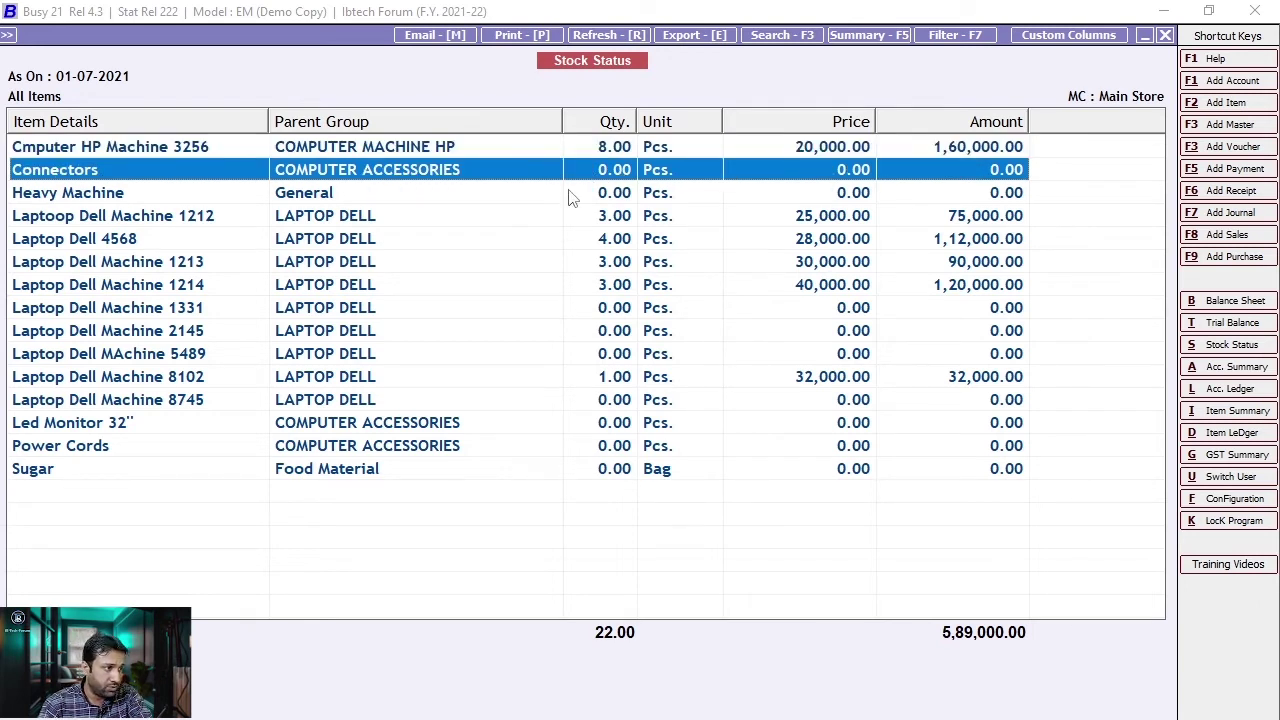
left_click(72, 198)
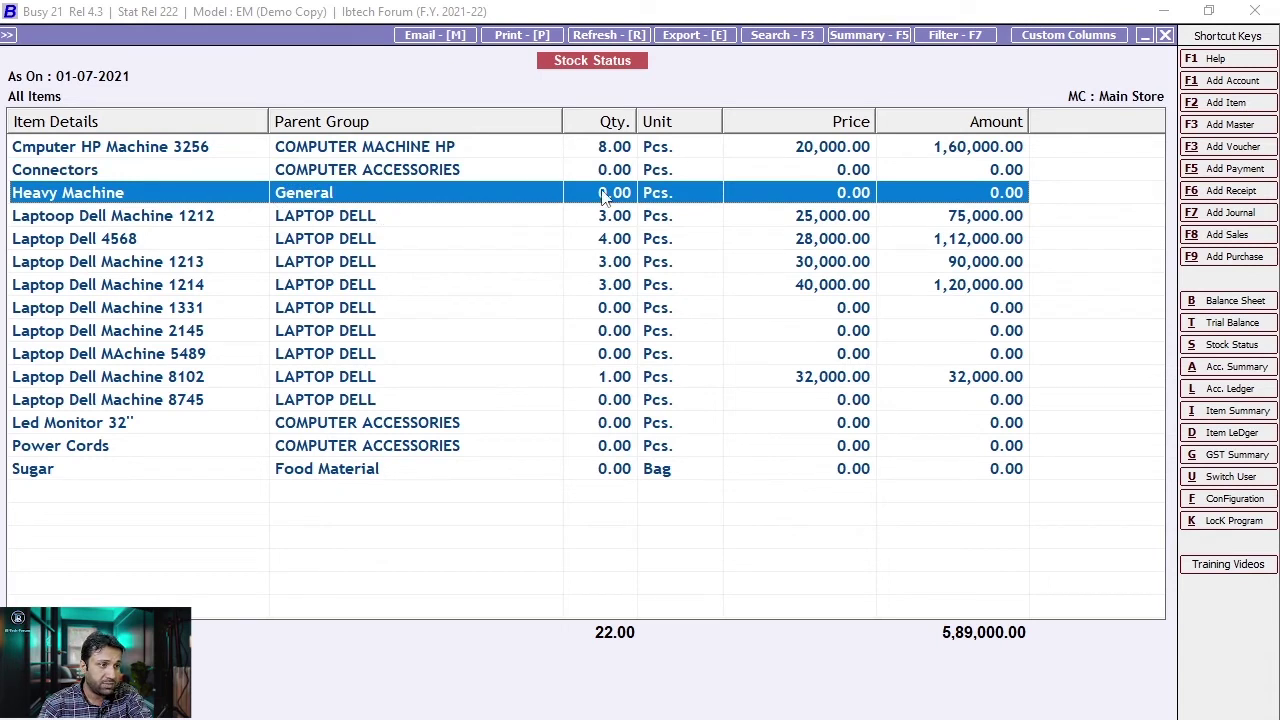
left_click(51, 220)
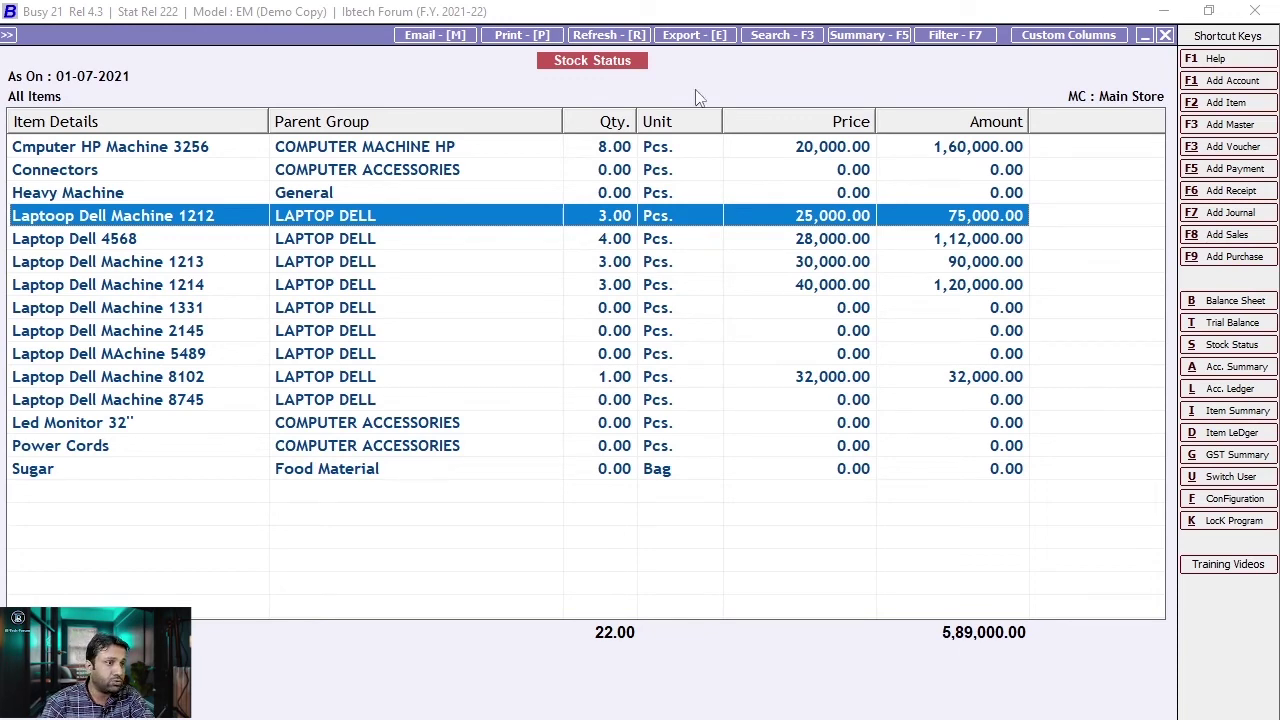
- Export the Stock Status report in Microsoft Excel format to StockStatus.xlsx with overwriting of the existing file
left_click(697, 35)
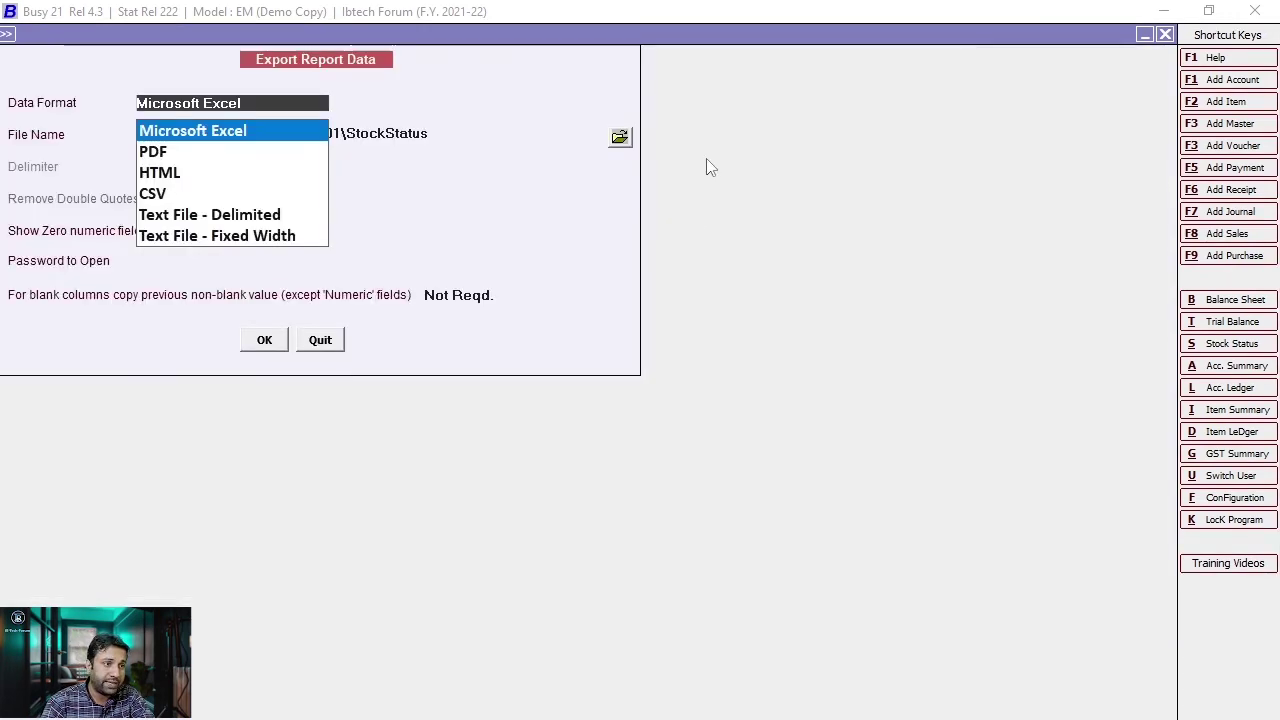
left_click(257, 137)
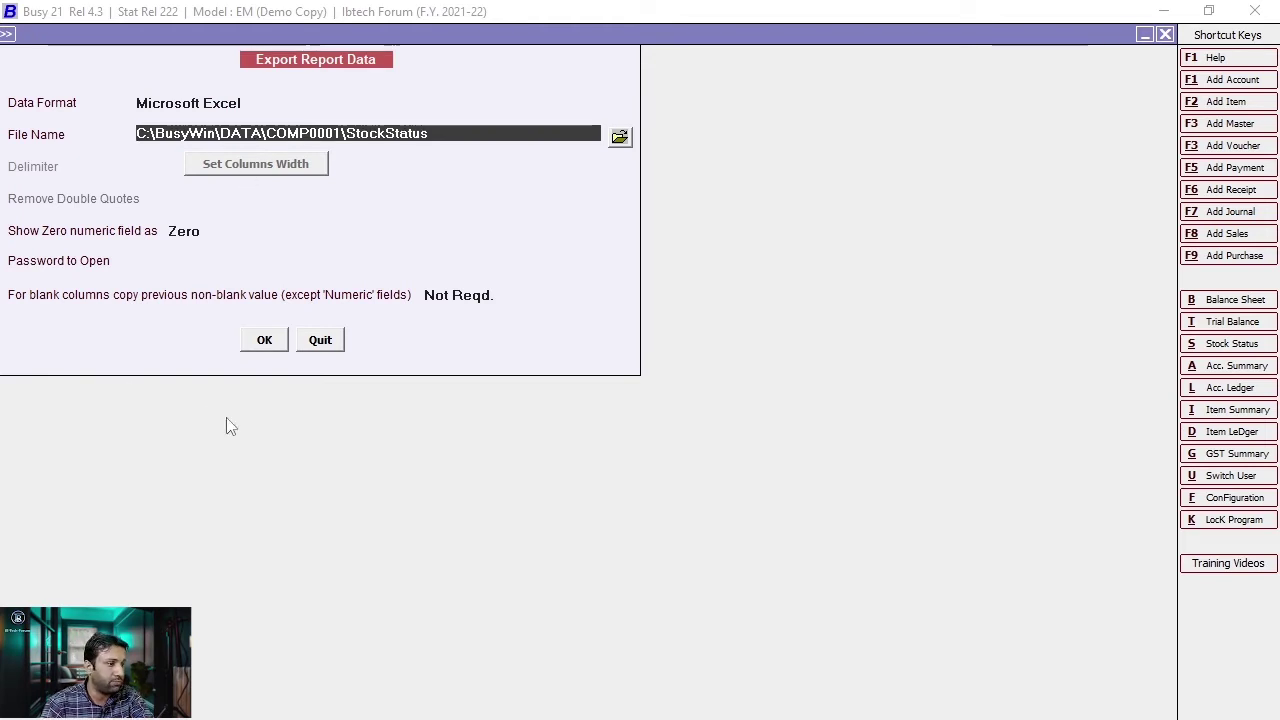
left_click(260, 342)
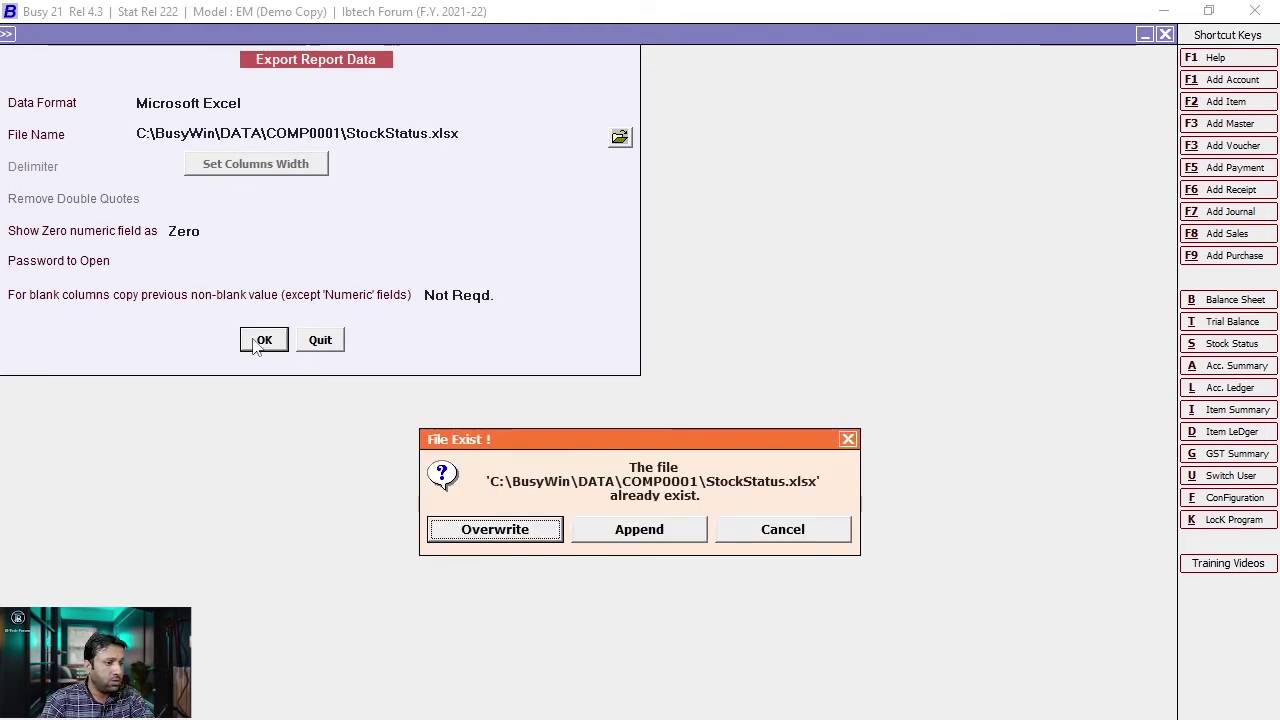
left_click(488, 529)
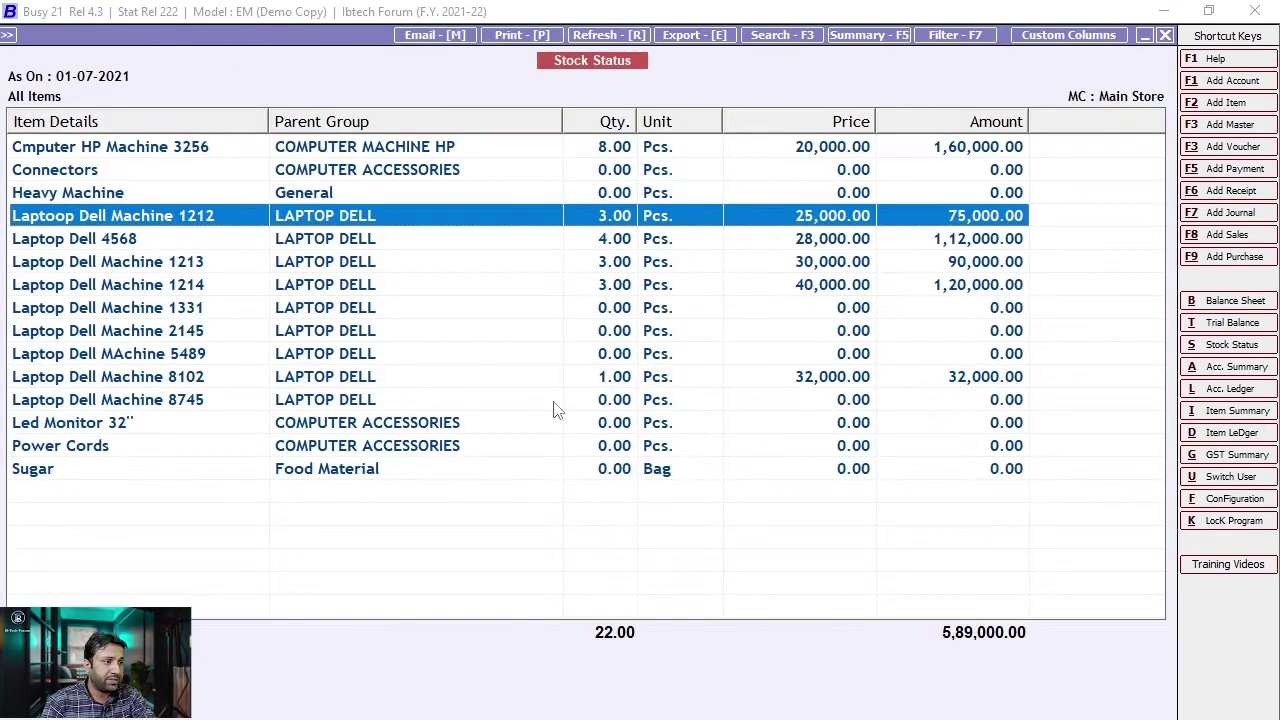
- Export the Stock Status report again in Microsoft Excel format, overwrite StockStatus.xlsx, and open the exported file
left_click(695, 36)
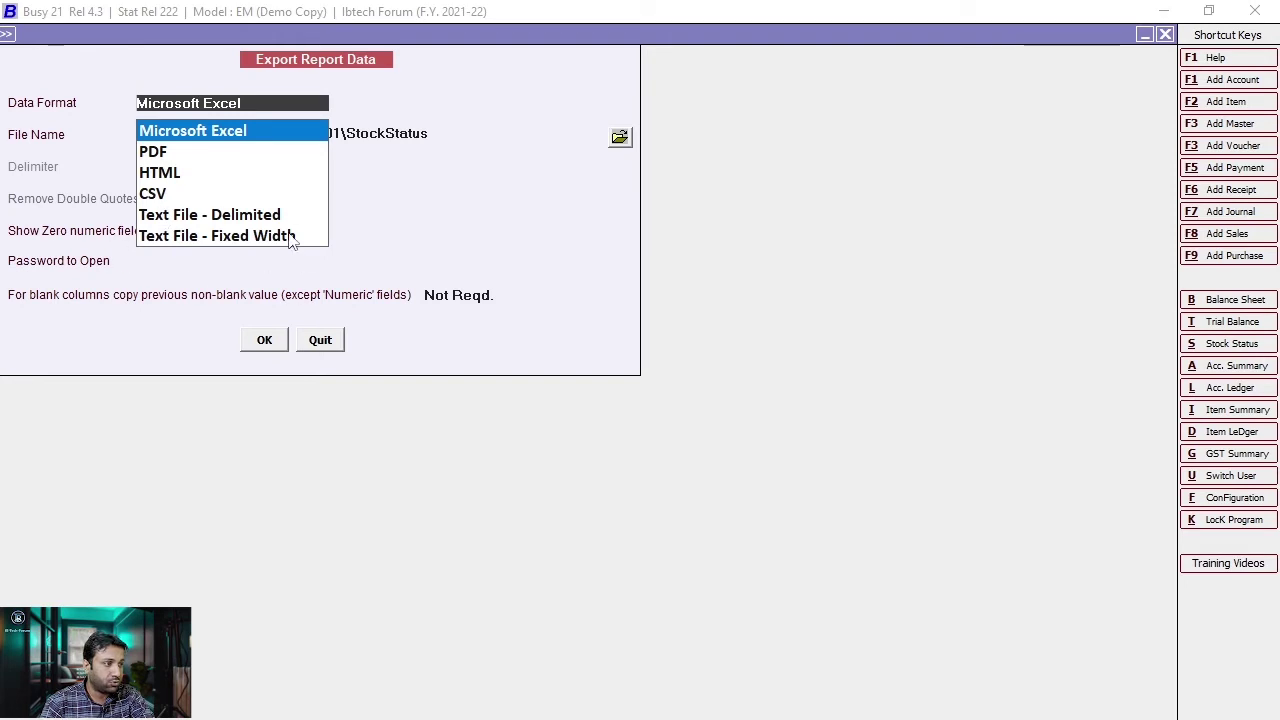
key("Return")
left_click(265, 340)
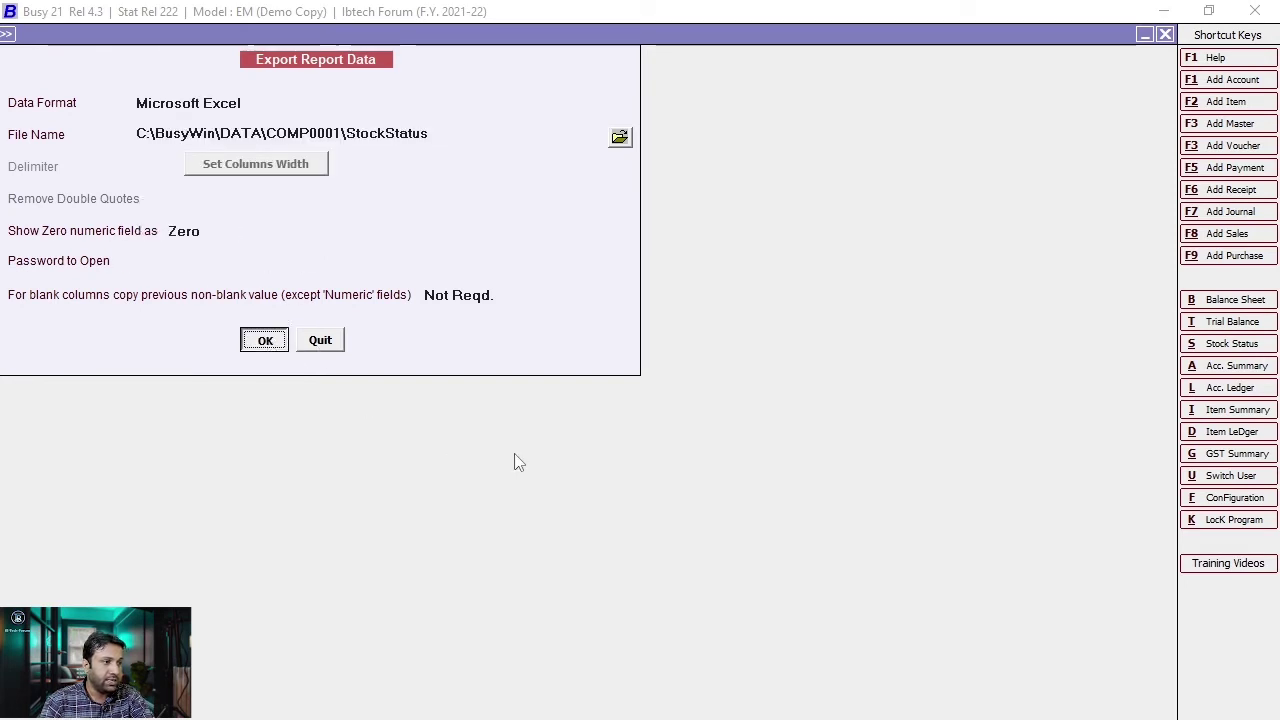
left_click(497, 530)
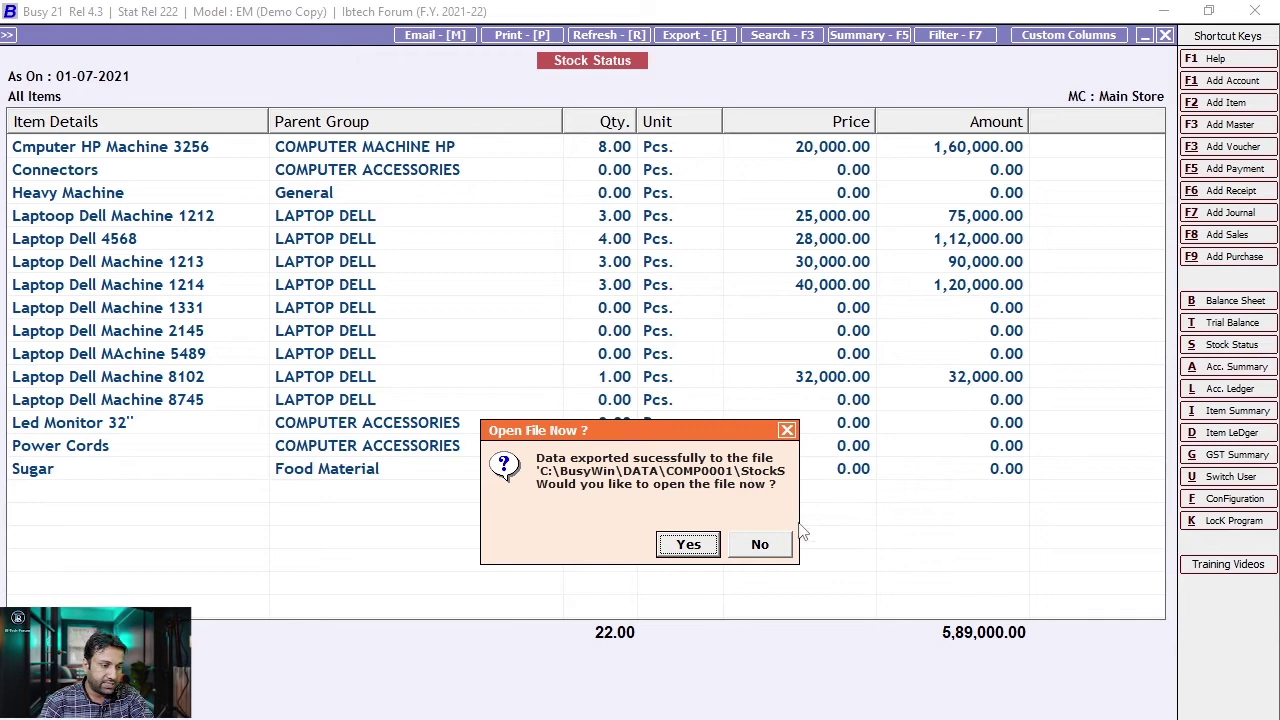
left_click(688, 548)
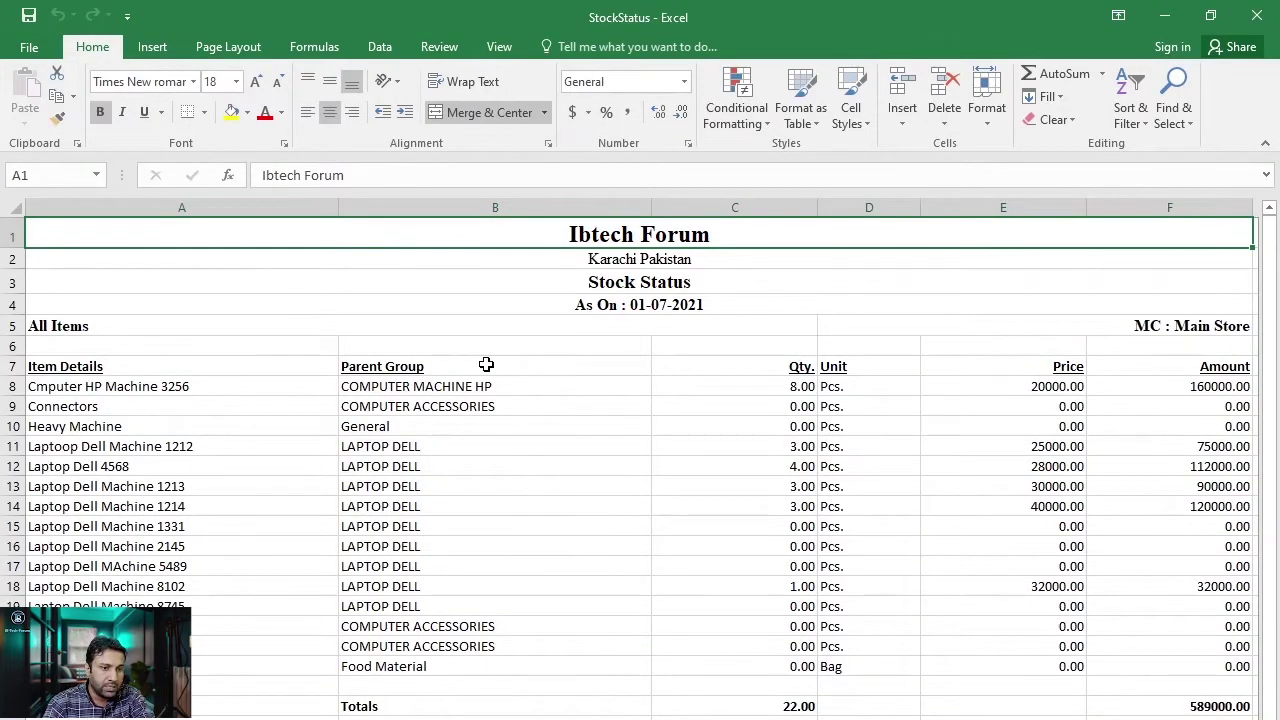
- Copy the complete stock status report from the exported worksheet, from the company heading down to the totals
scroll(609, 480, "down", 4)
scroll(609, 490, "up", 4)
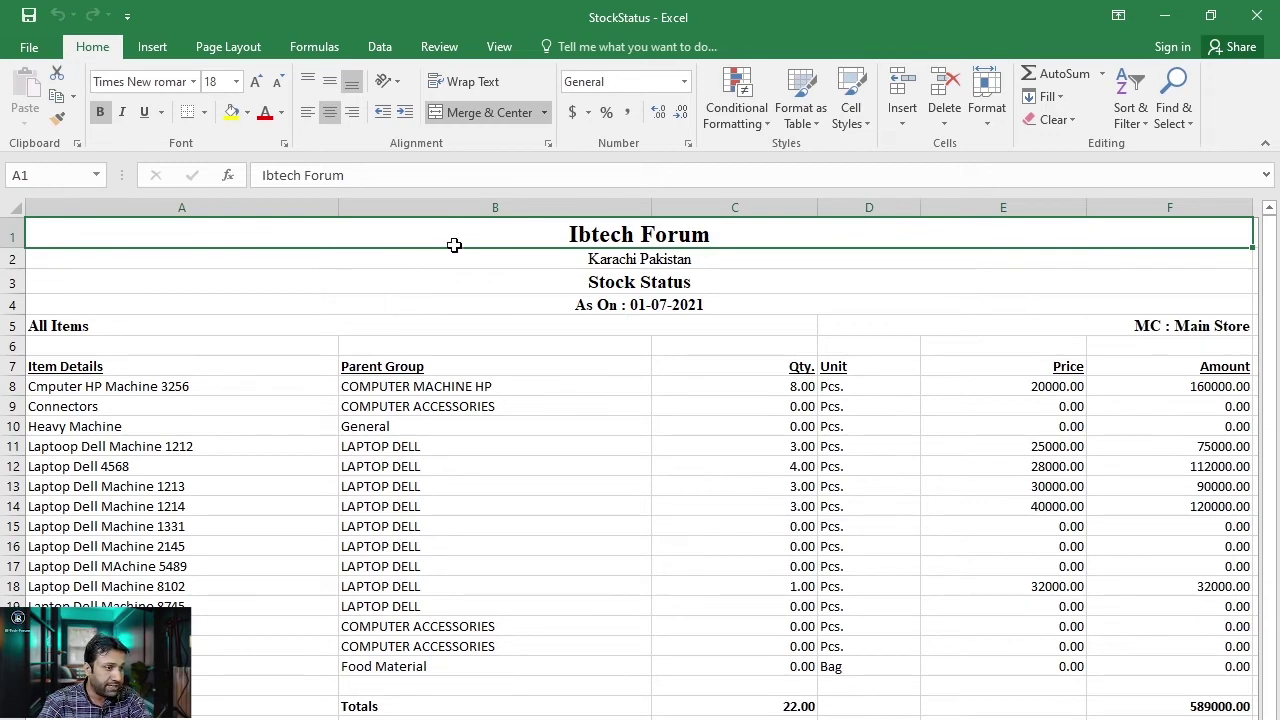
left_click_drag(454, 245, 454, 718)
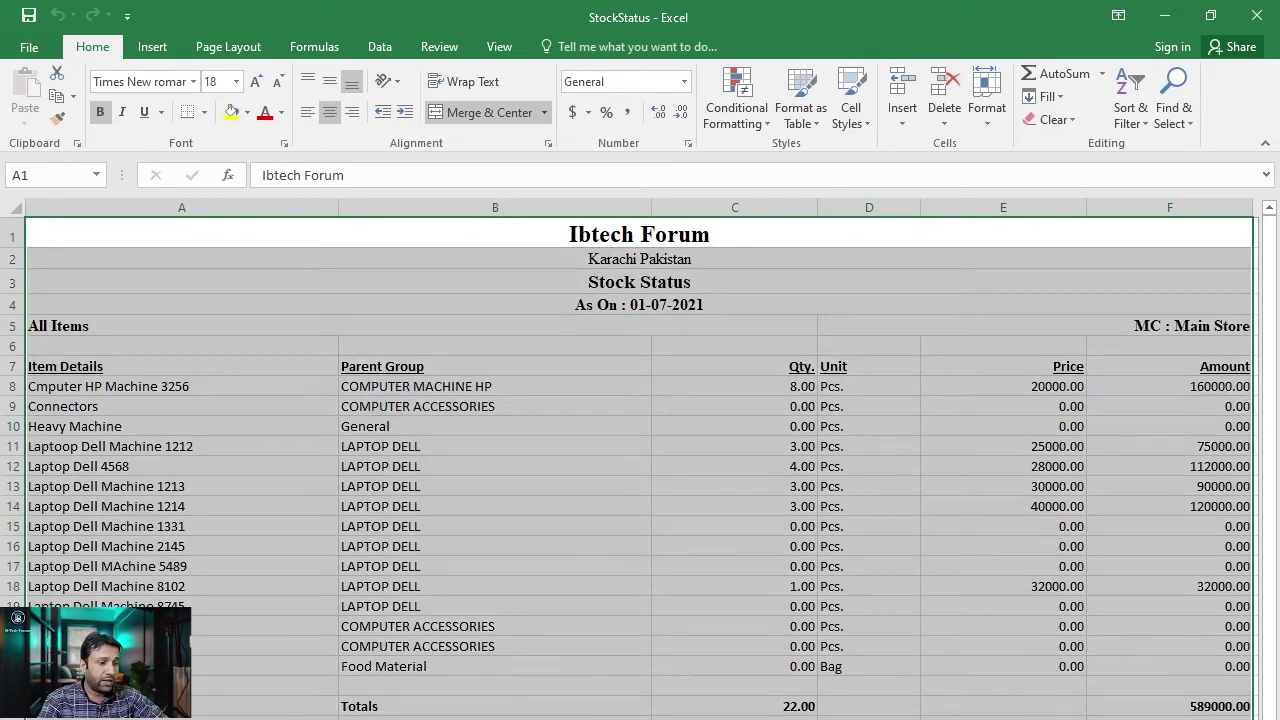
key("ctrl+c")
- Open a new blank workbook in Excel 2016 and paste the copied report starting at cell A5
key("super")
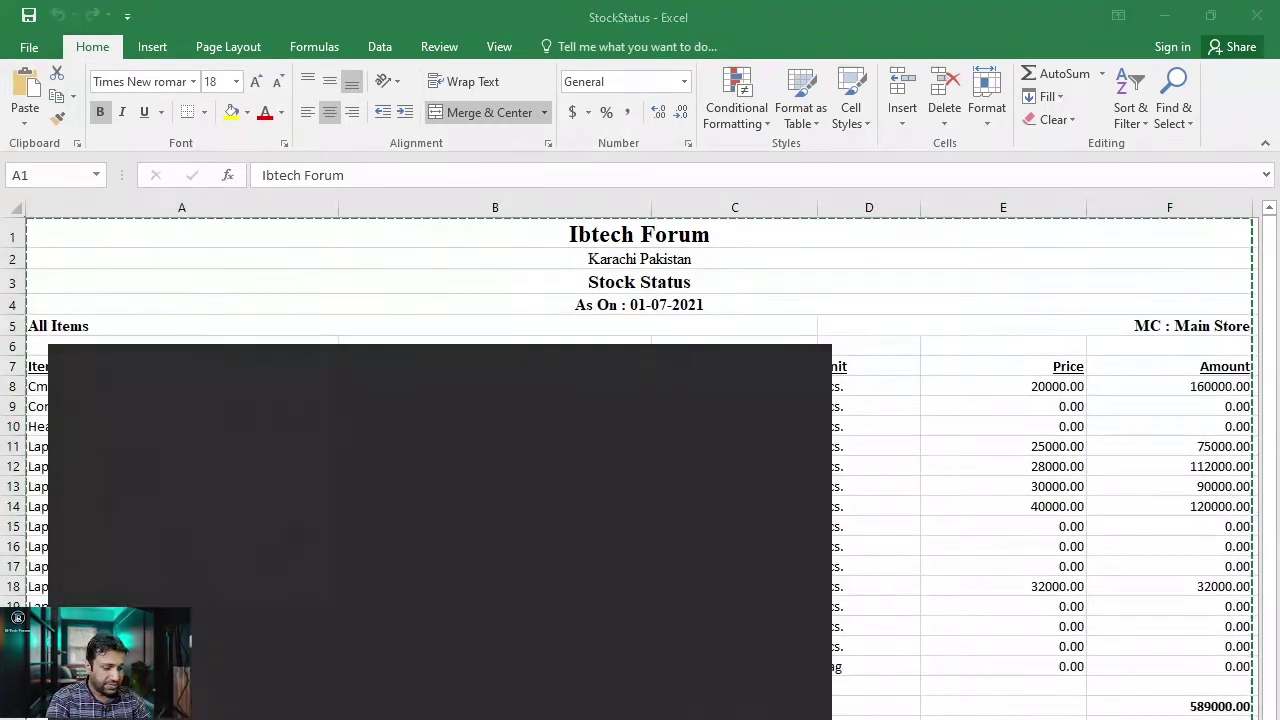
type("excel")
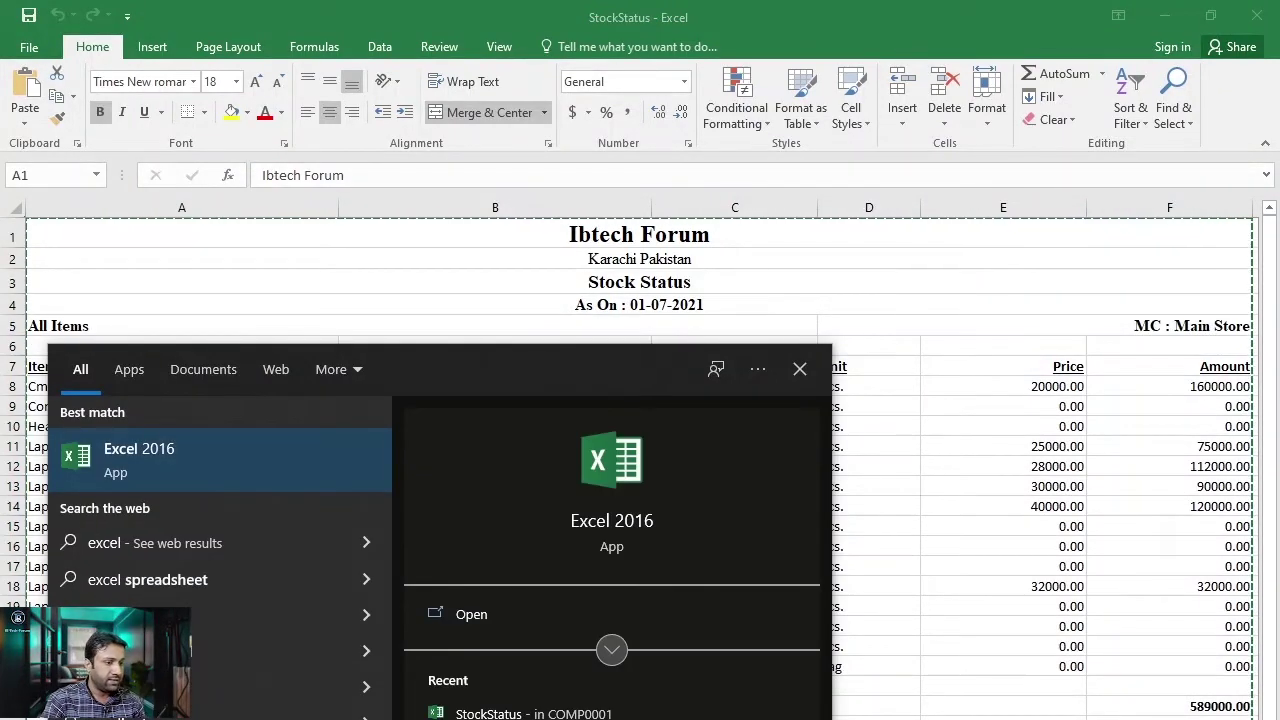
left_click(660, 530)
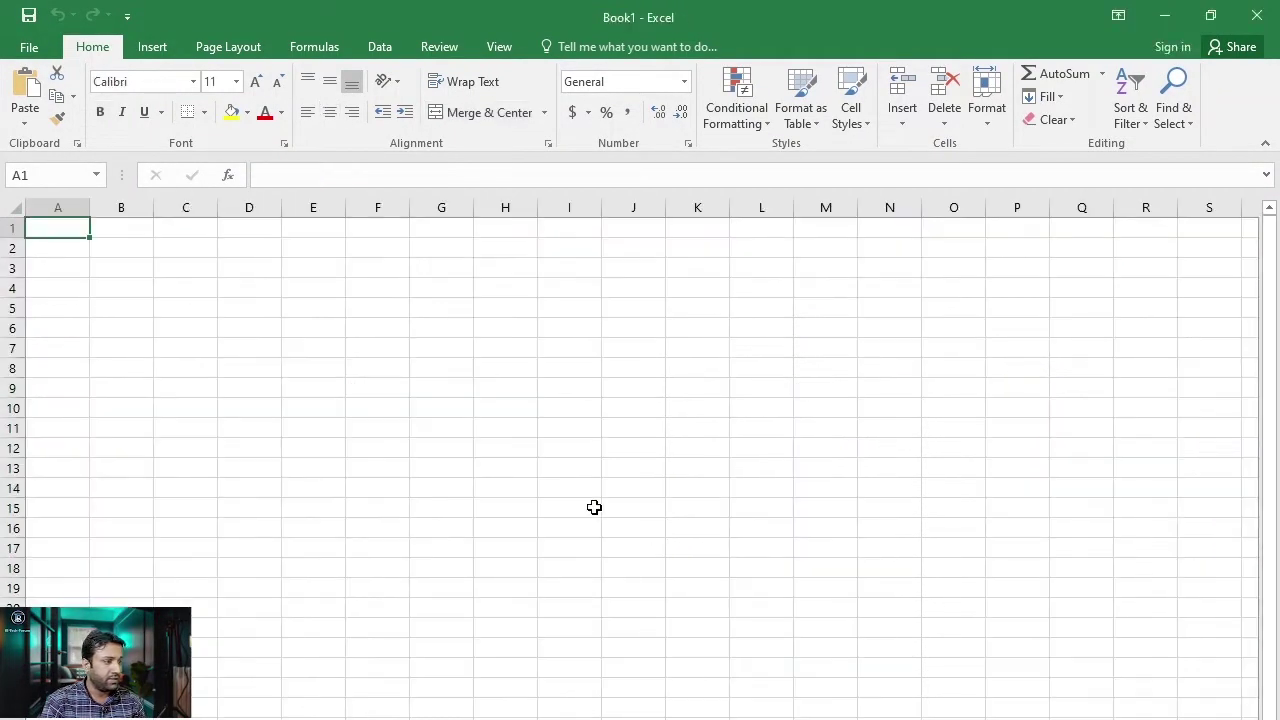
left_click(142, 324)
left_click(71, 300)
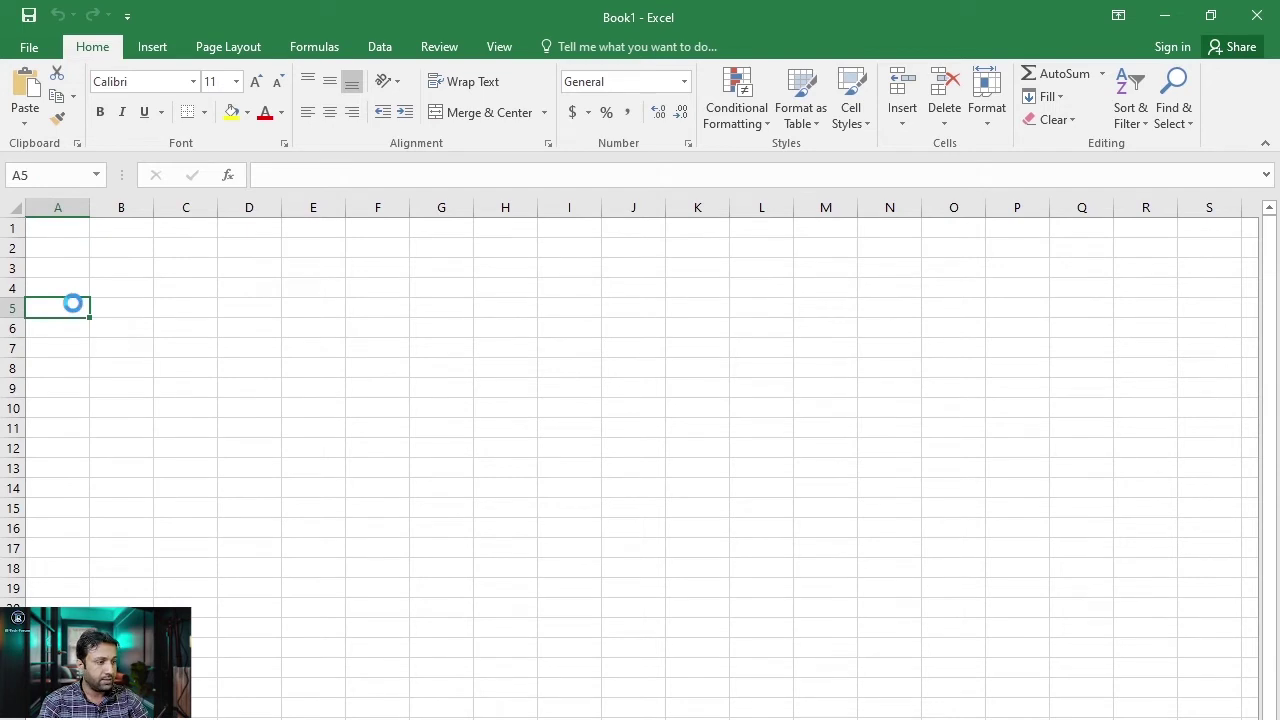
key("ctrl+v")
left_click(446, 354)
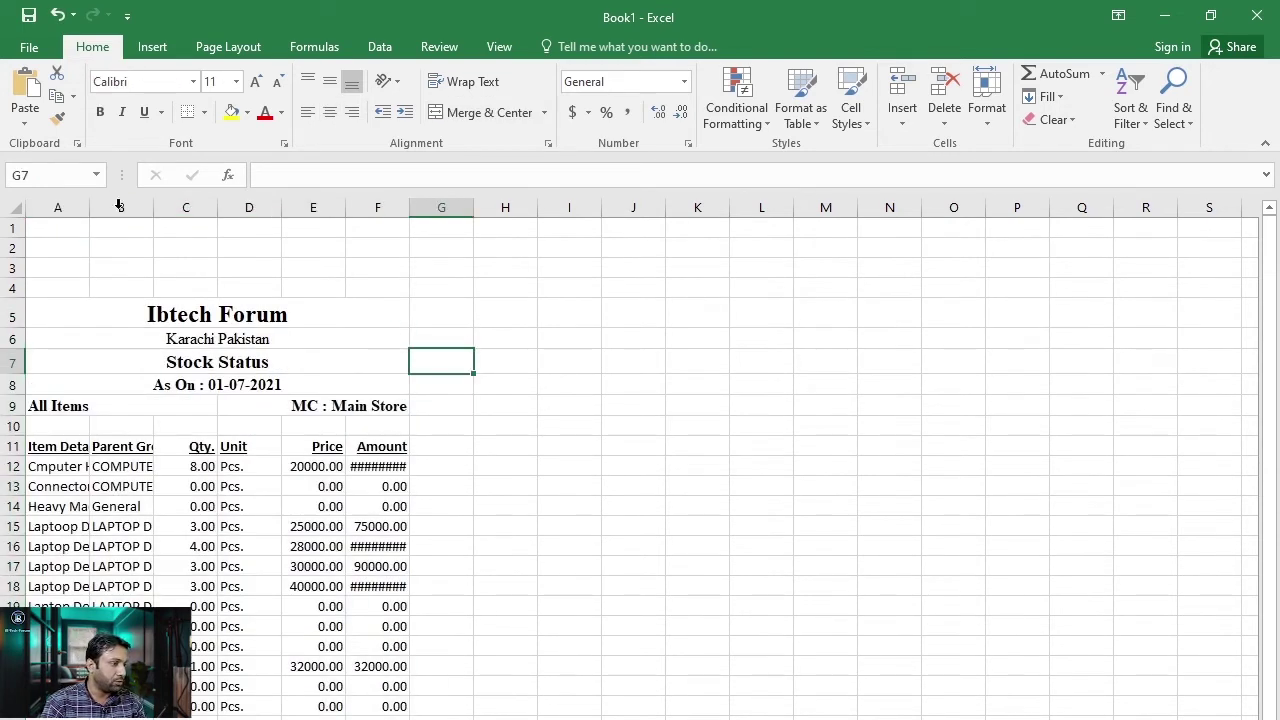
- Autofit the widths of the Item Details, Parent Group and Amount columns in the pasted report
double_click(90, 207)
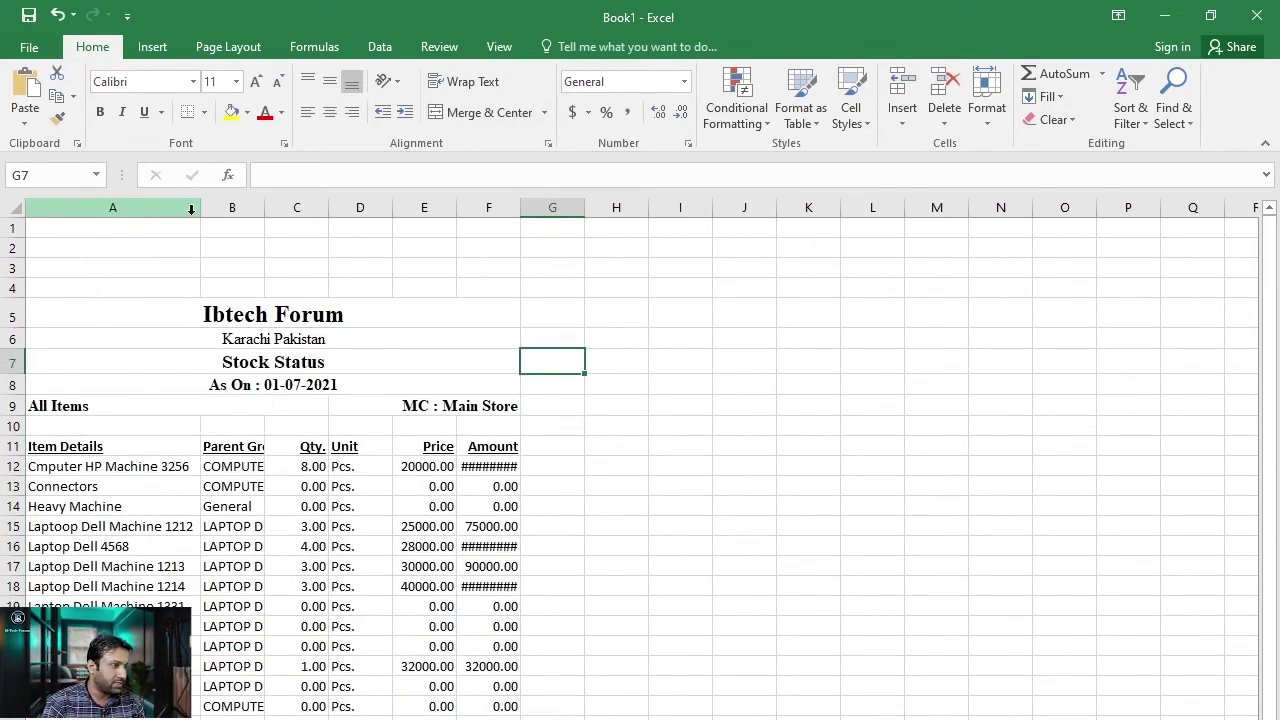
double_click(264, 207)
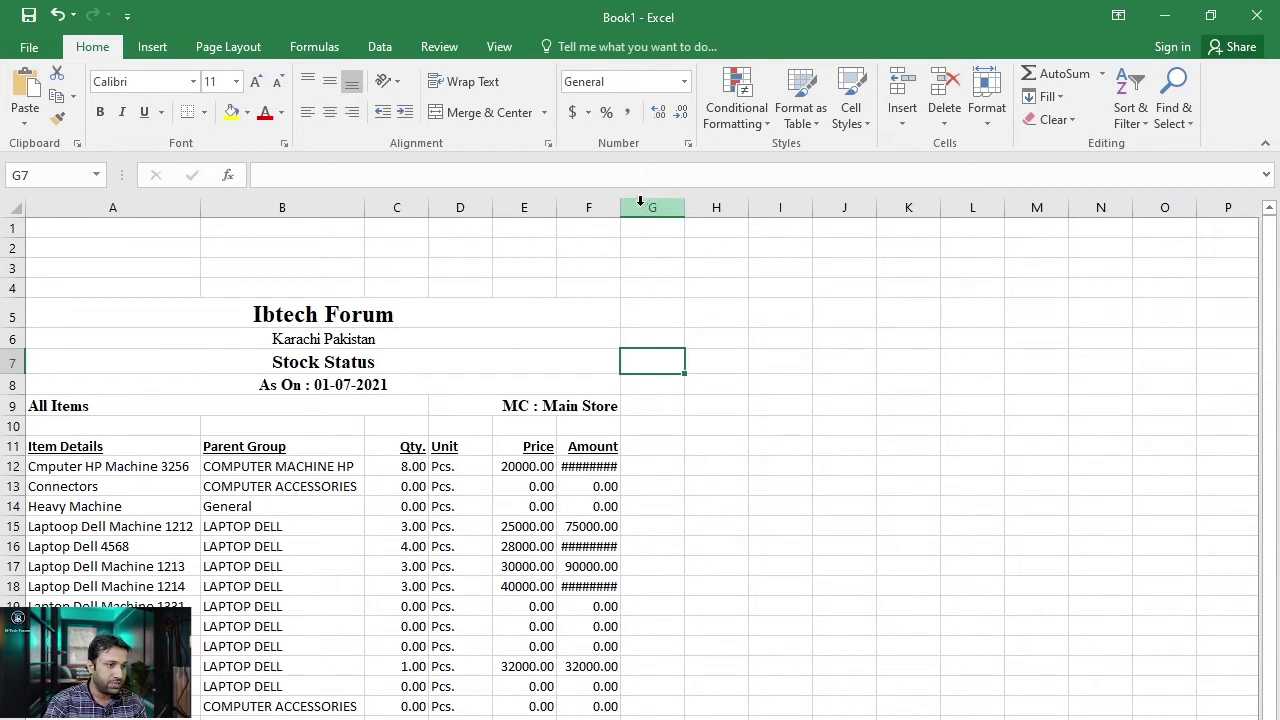
double_click(620, 207)
left_click(760, 360)
left_click_drag(74, 472, 590, 718)
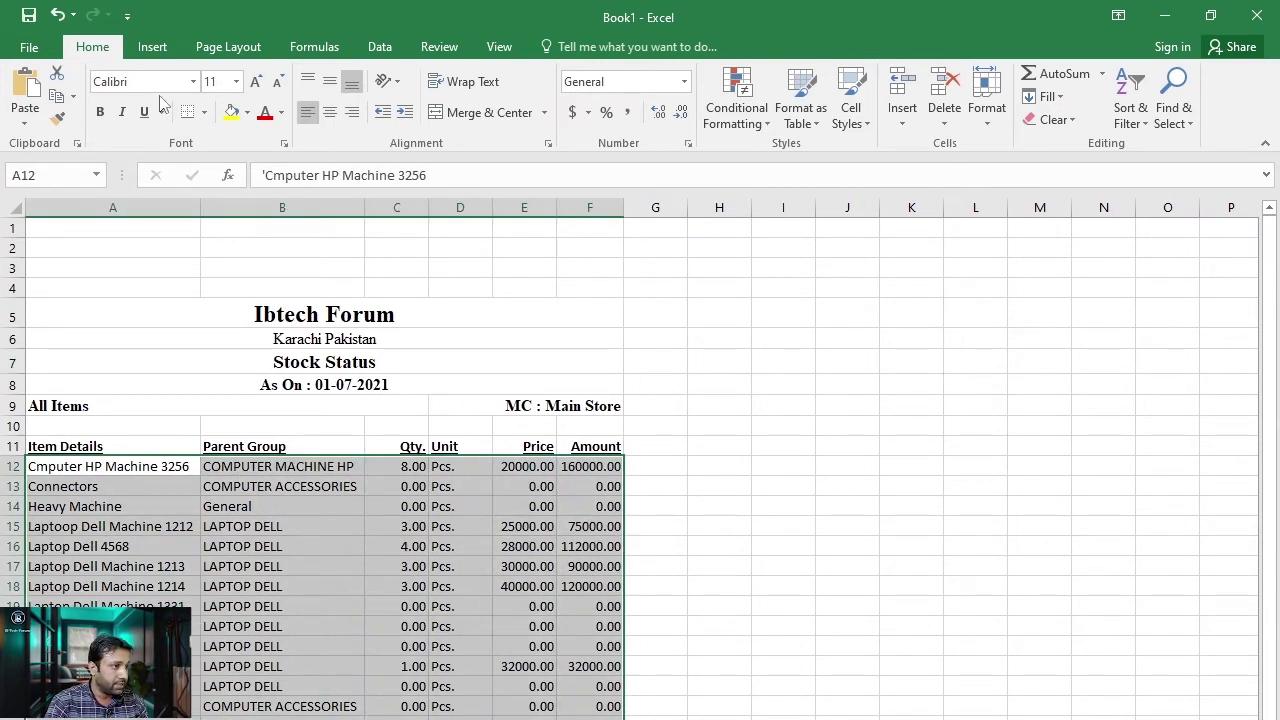
left_click(203, 112)
left_click(203, 112)
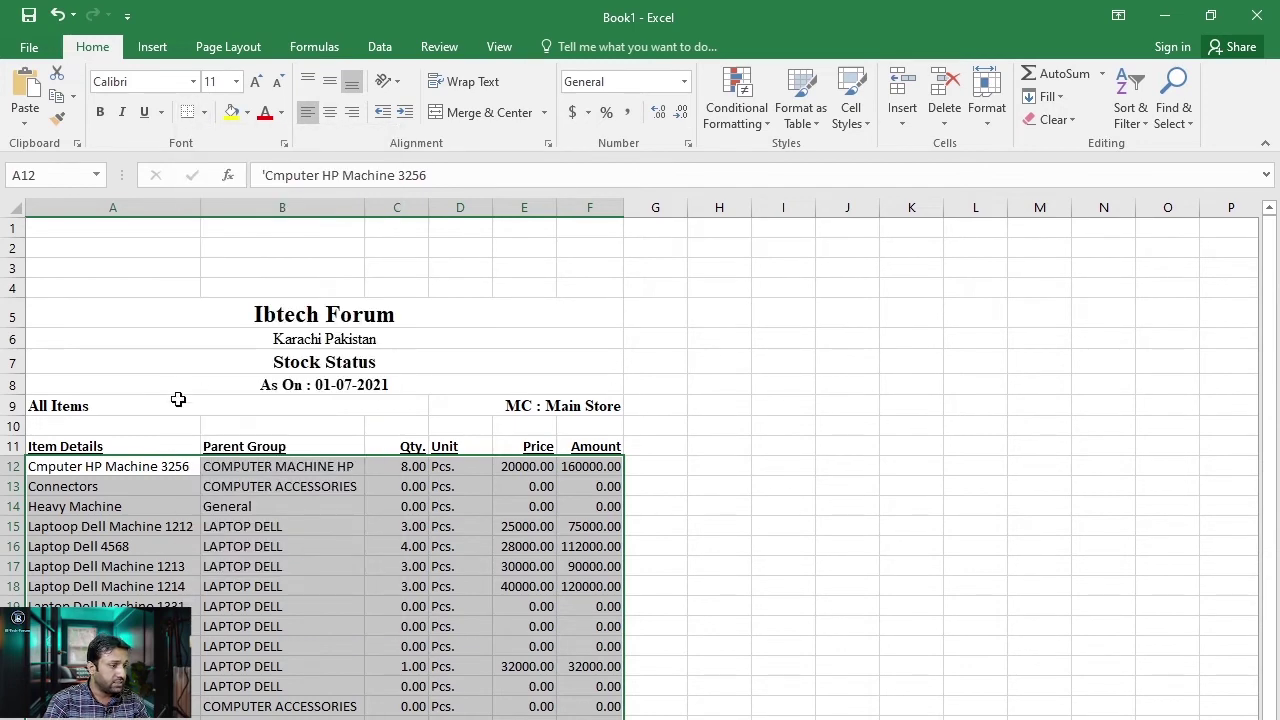
- Set the font of the empty cell I10 to Arial
left_click(778, 433)
left_click(159, 87)
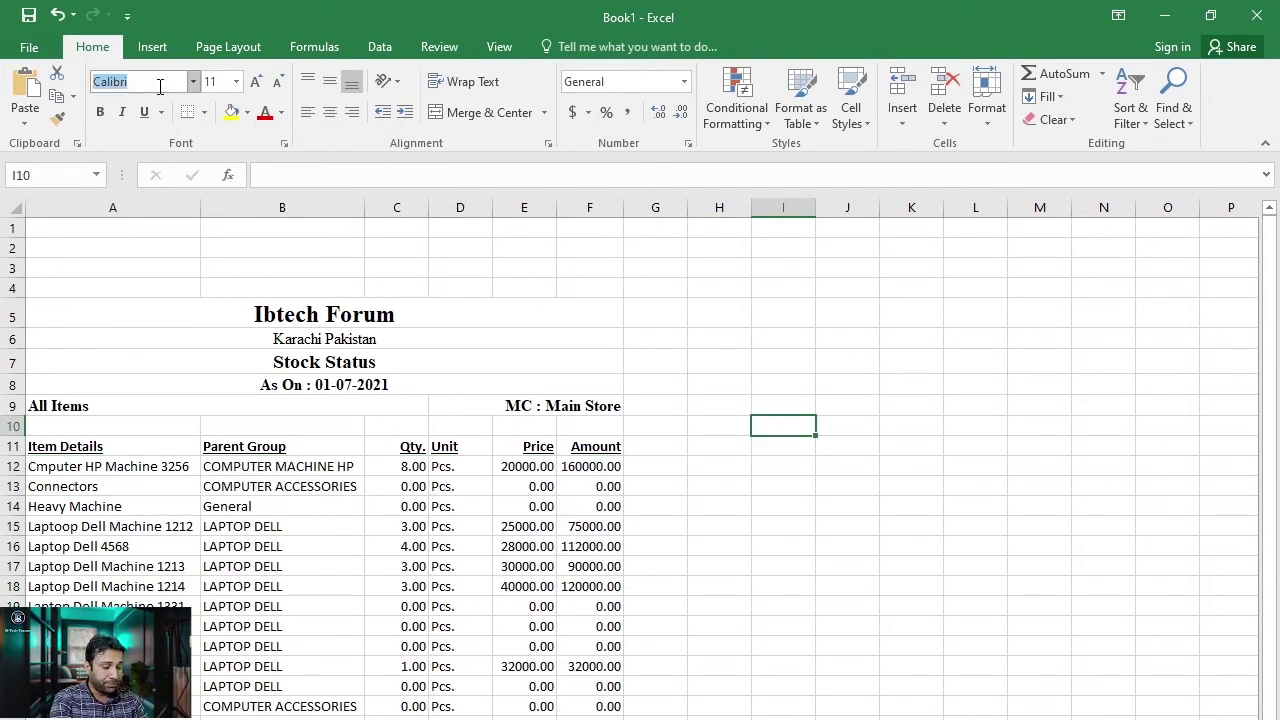
type("Arial")
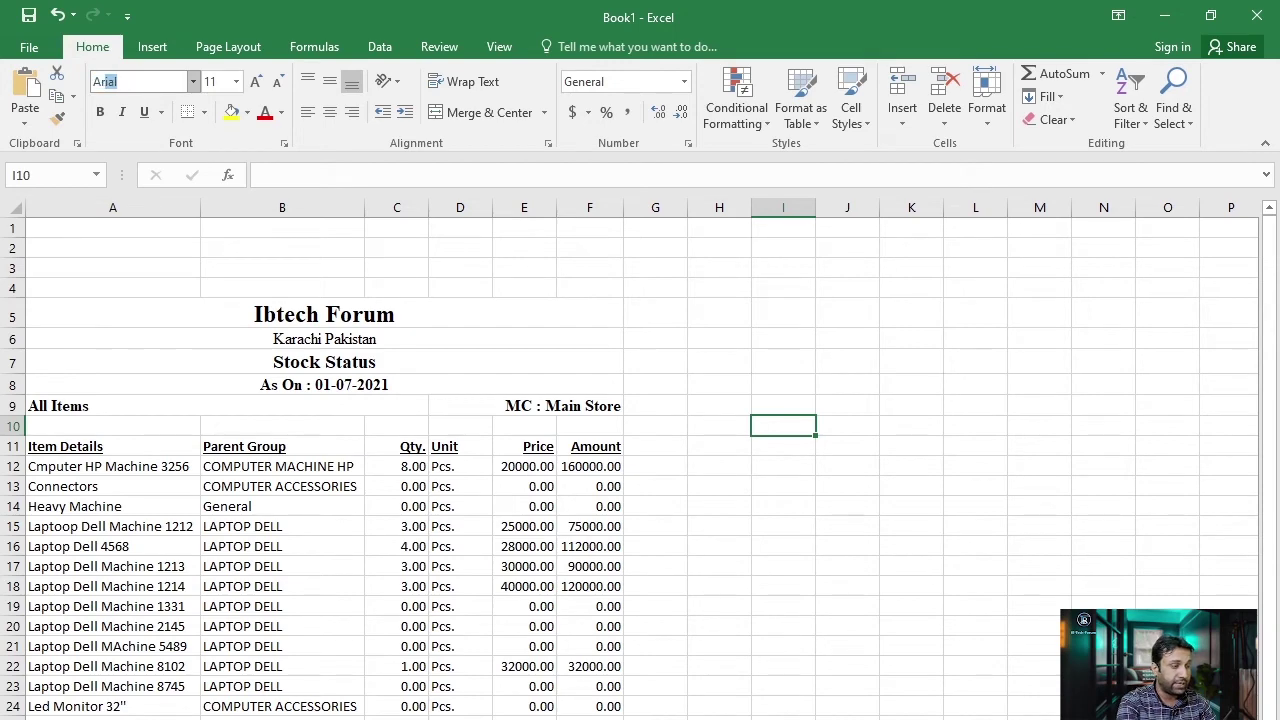
key("Return")
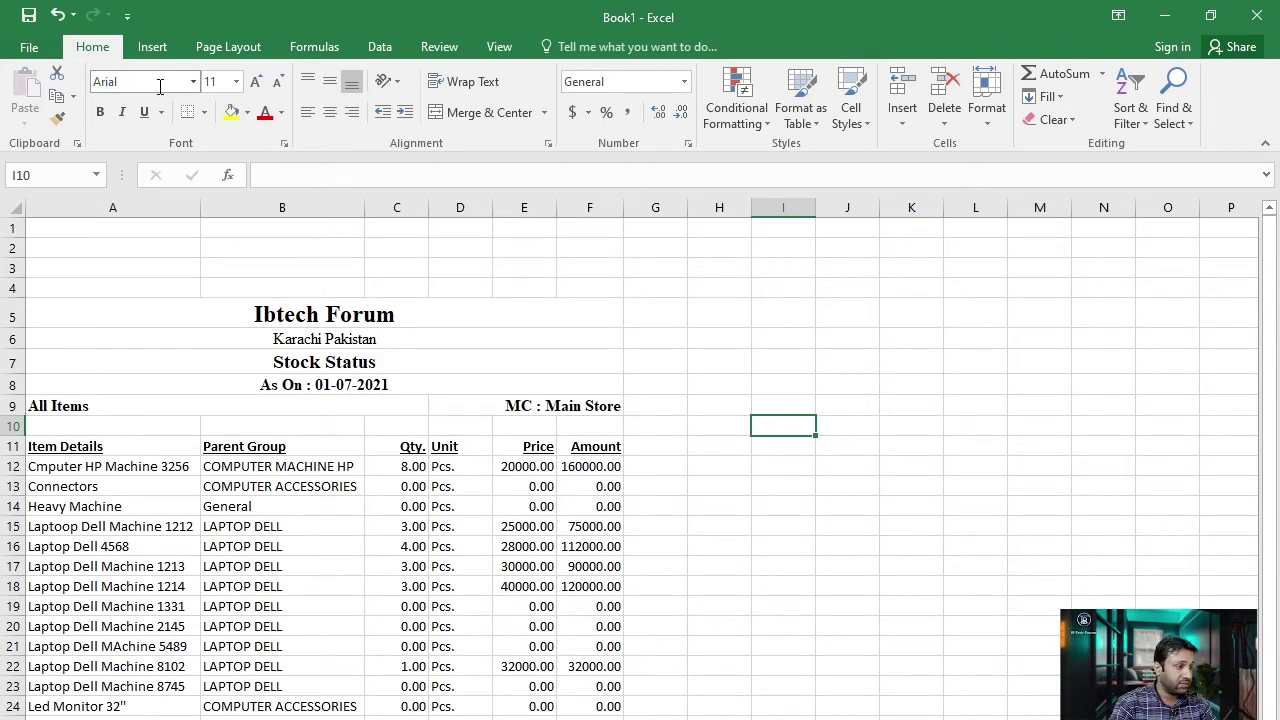
- Set the font of the entire worksheet to Arial
left_click(14, 208)
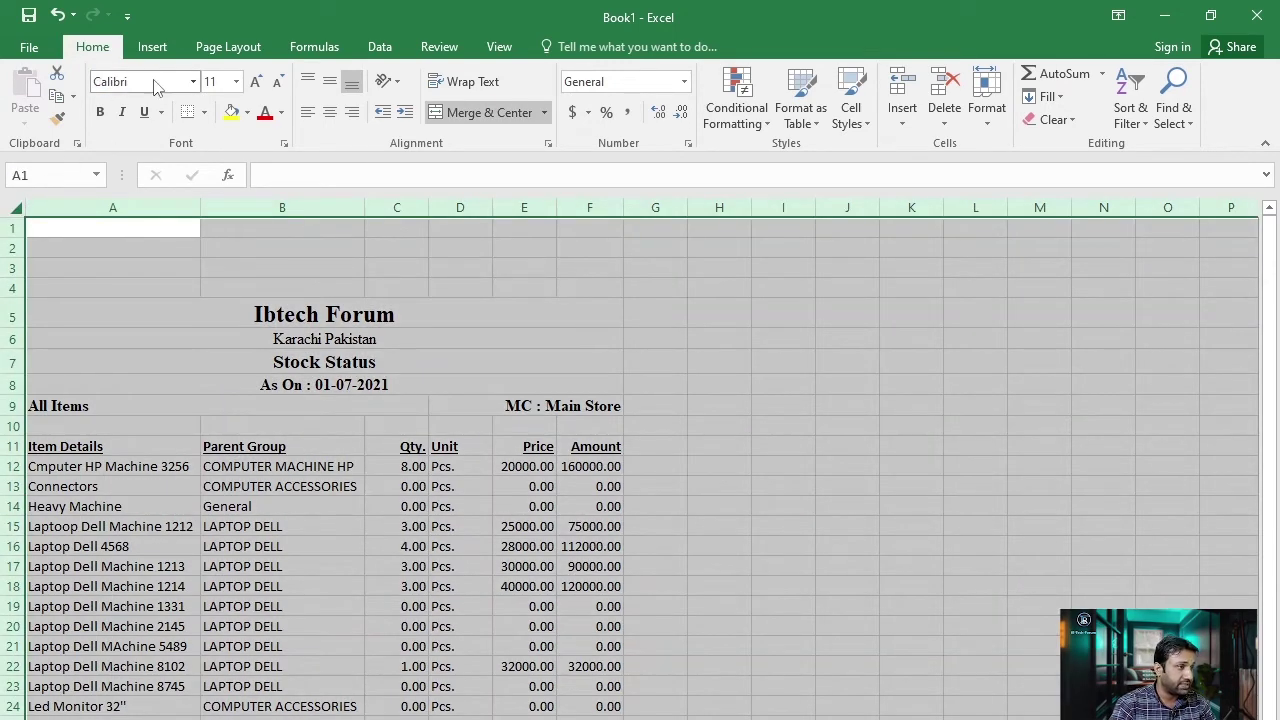
left_click(155, 88)
type("Arial")
key("Return")
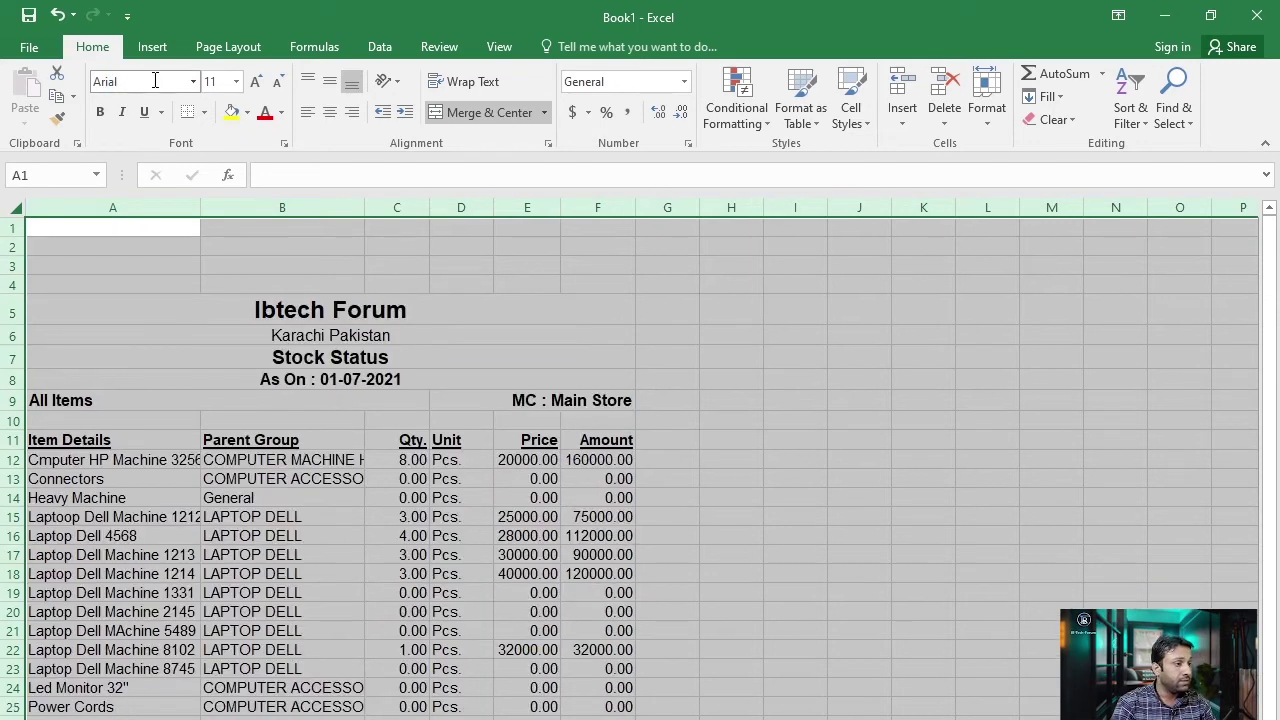
left_click(724, 448)
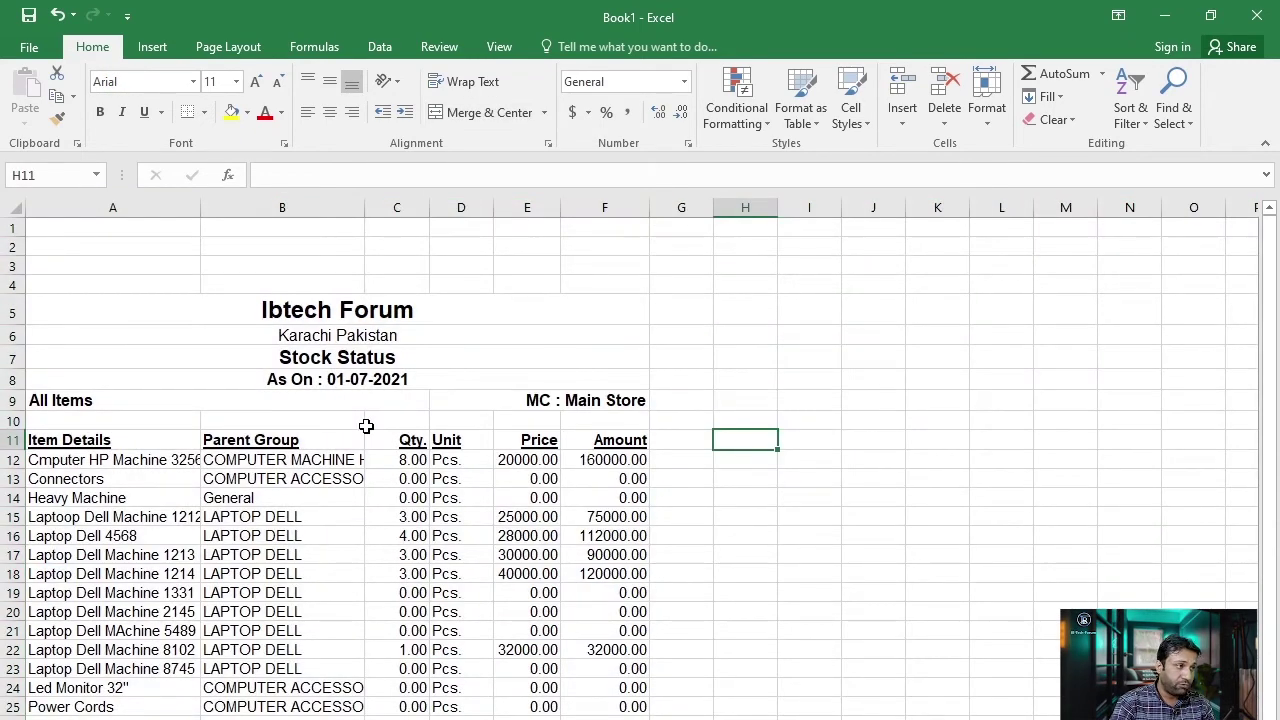
- Autofit the Item Details column so that the item names fit in the Arial font
scroll(371, 446, "down", 2)
left_click(674, 489)
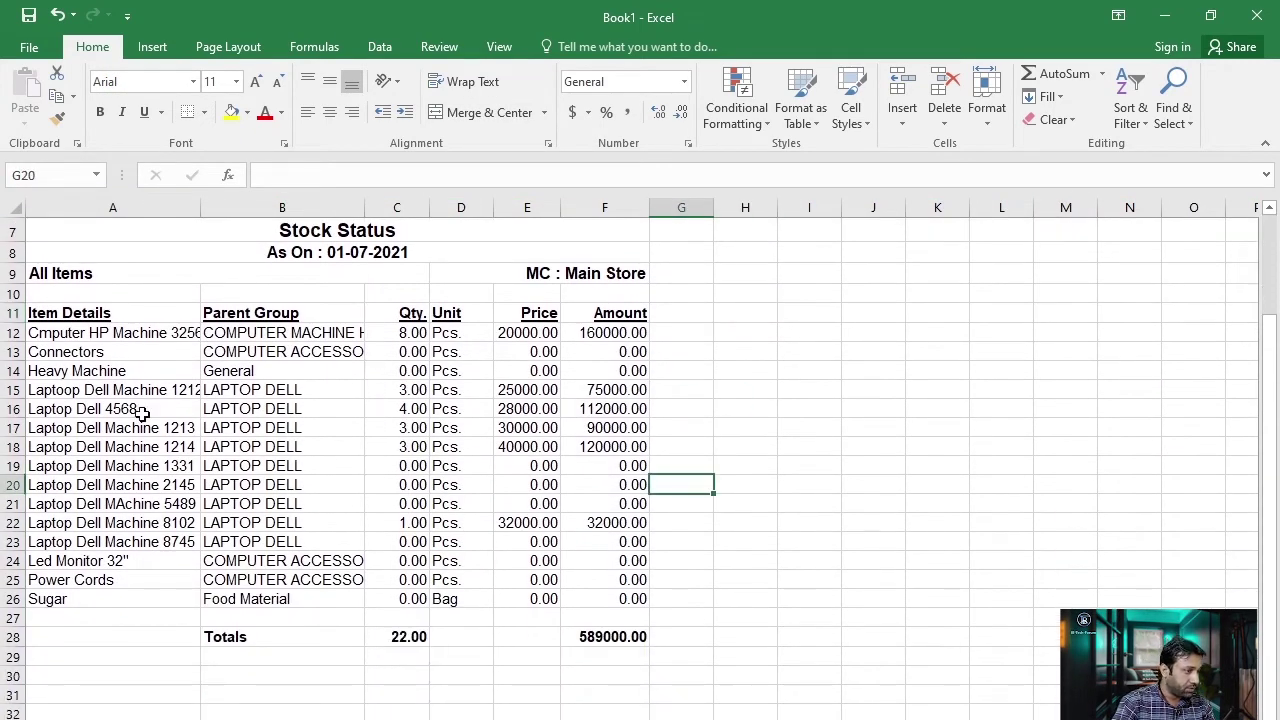
double_click(201, 211)
left_click(470, 447)
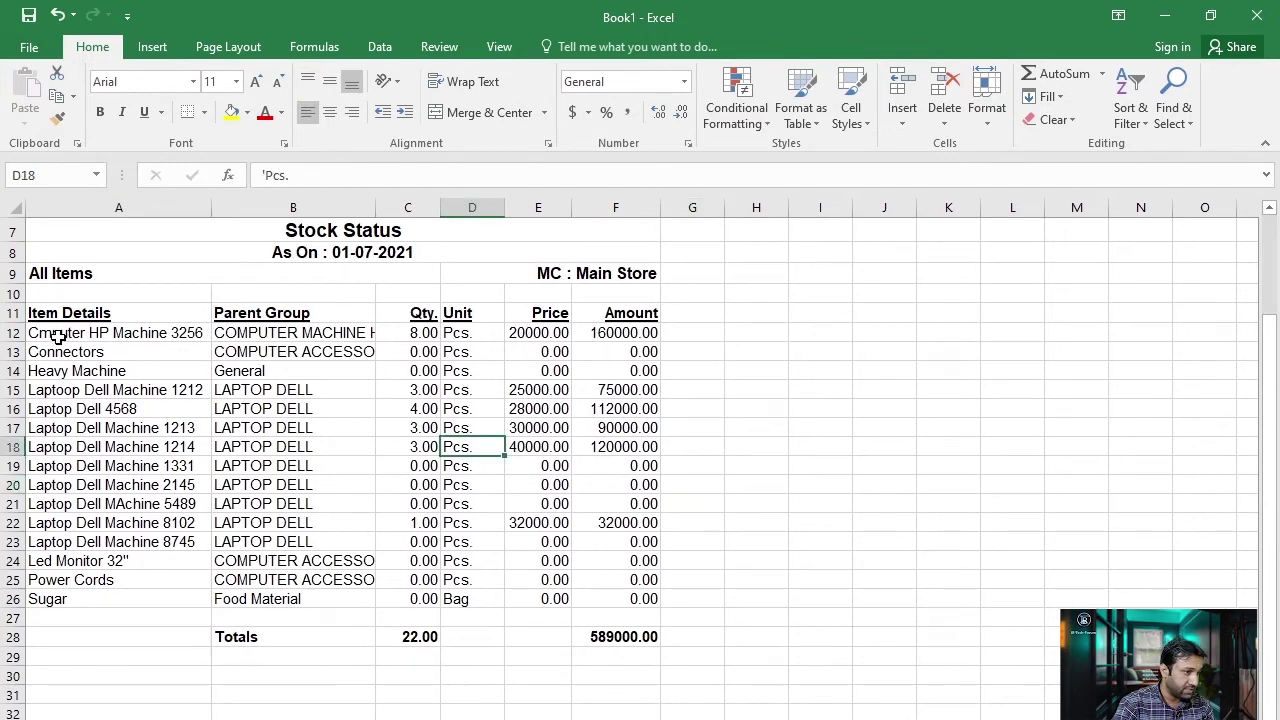
- Apply all borders to the stock item rows, cells A12:F26
left_click_drag(152, 332, 640, 640)
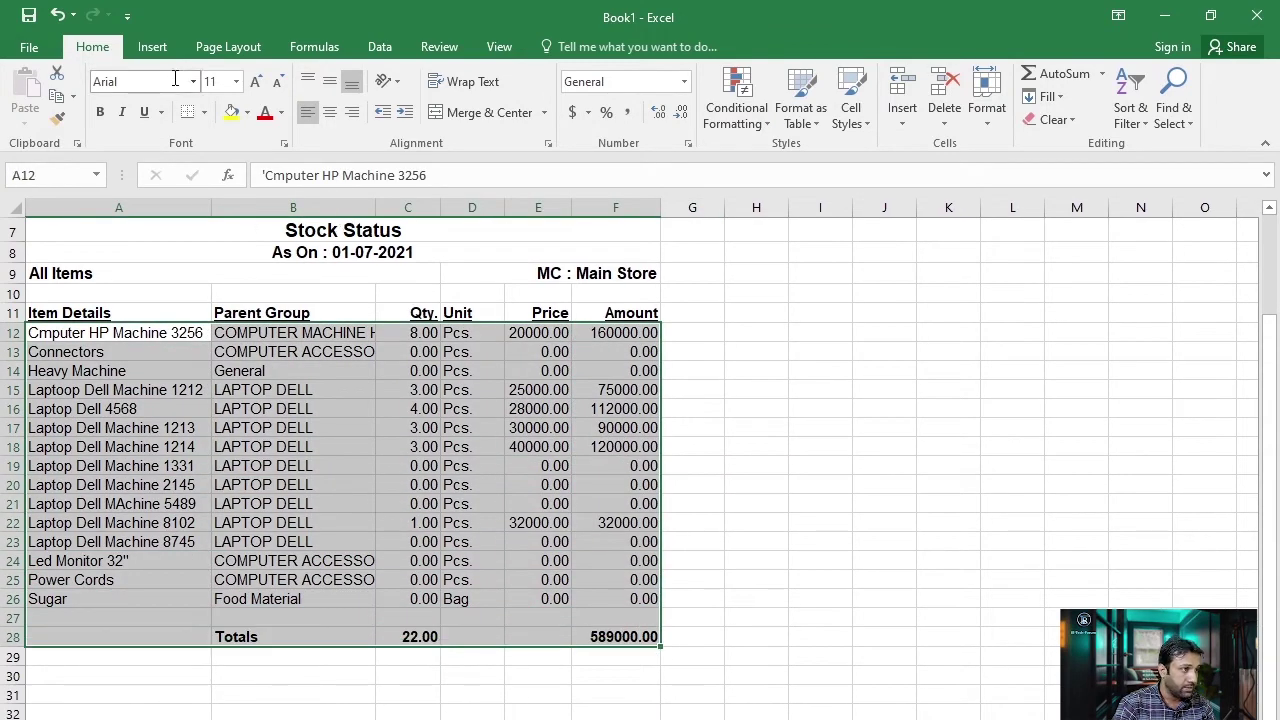
left_click(600, 447)
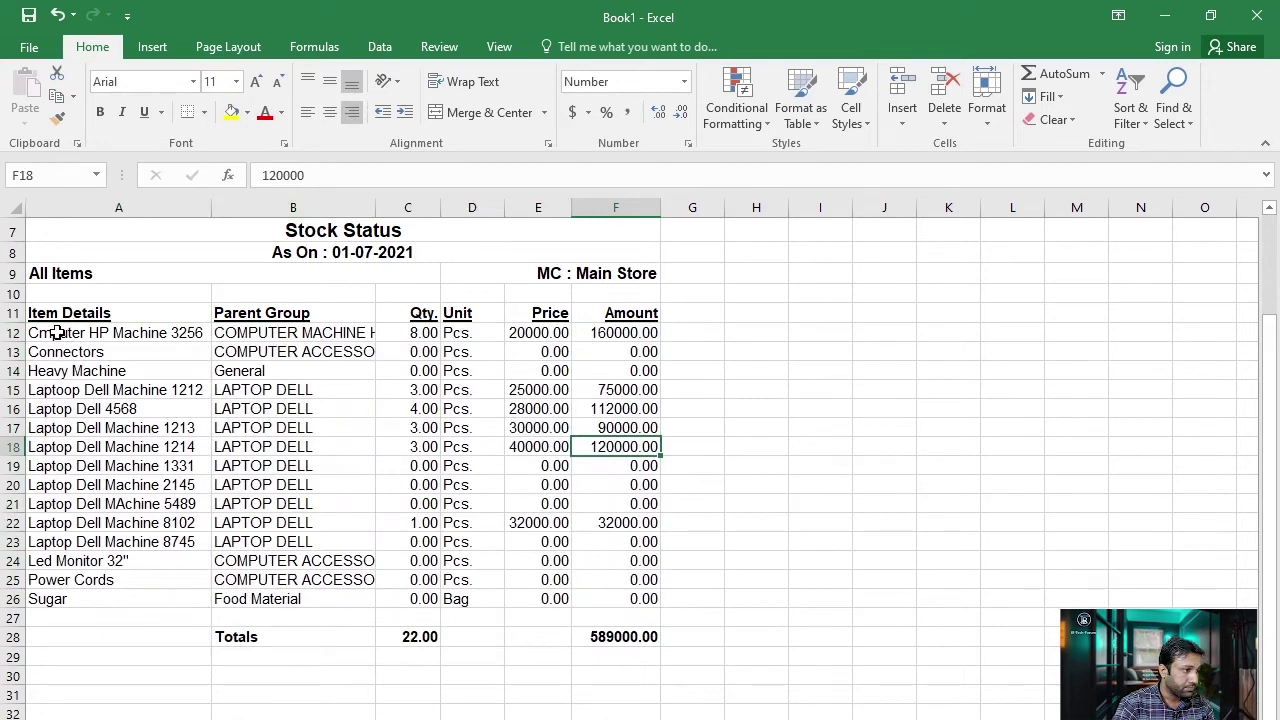
left_click_drag(50, 330, 640, 598)
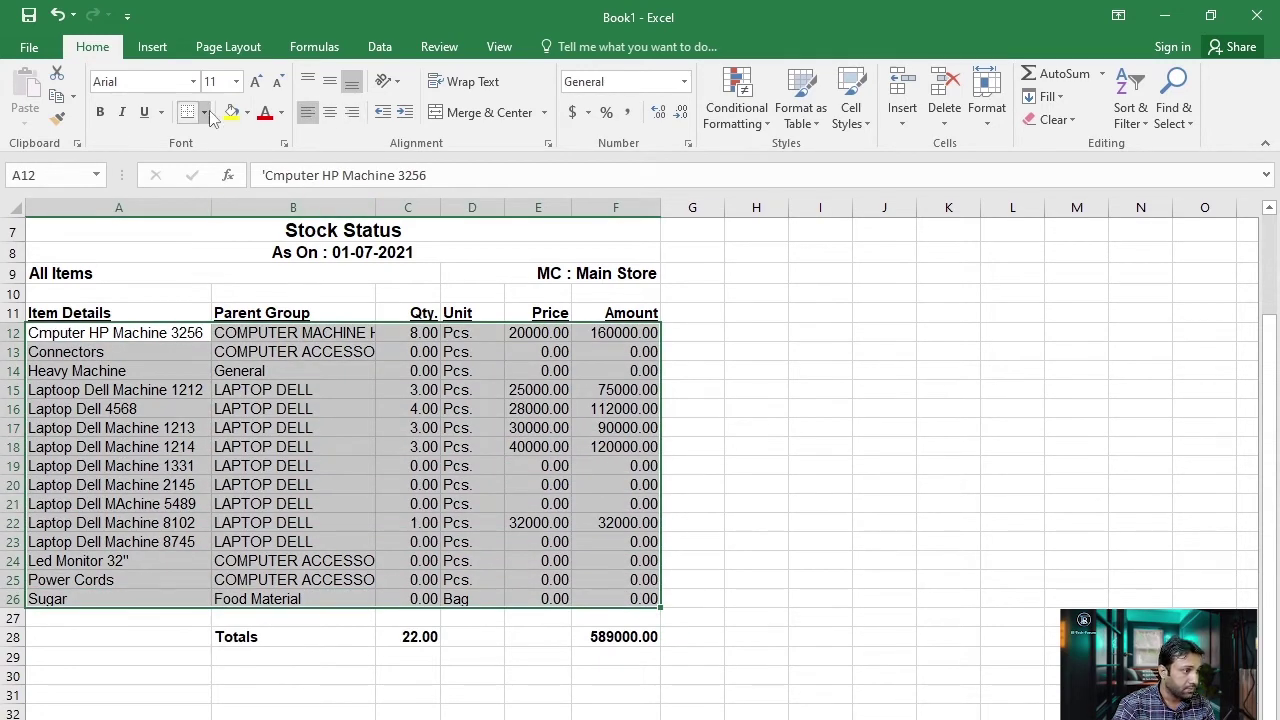
left_click(204, 112)
left_click(224, 283)
left_click(365, 600)
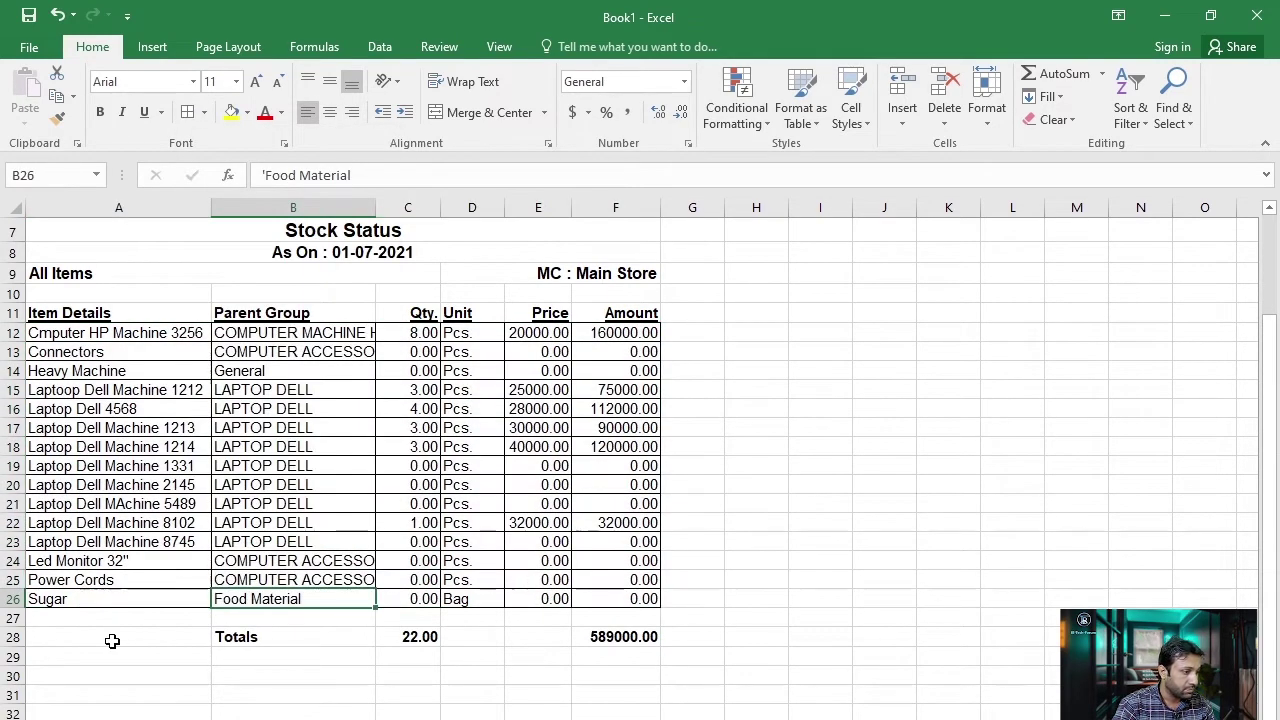
left_click_drag(110, 640, 590, 634)
key("ctrl+z")
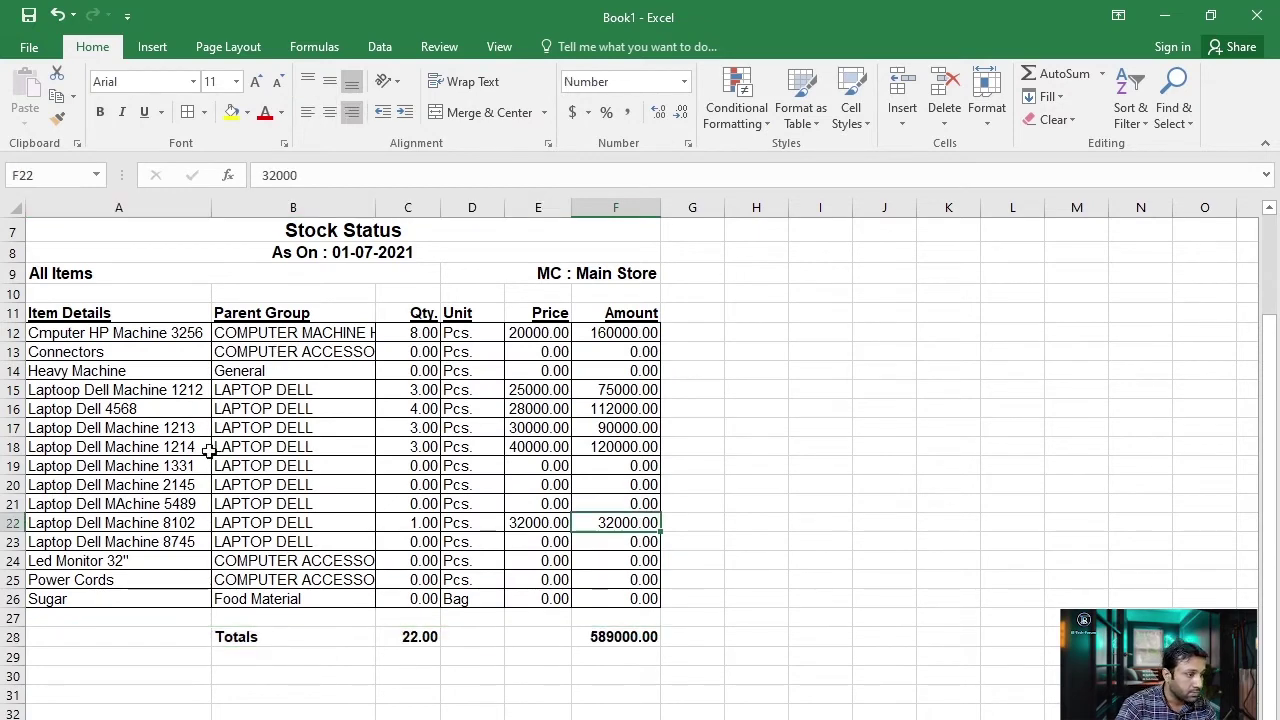
- Extend the all-borders formatting down through the Totals row, covering cells A12:F28
left_click(38, 588)
left_click(38, 333)
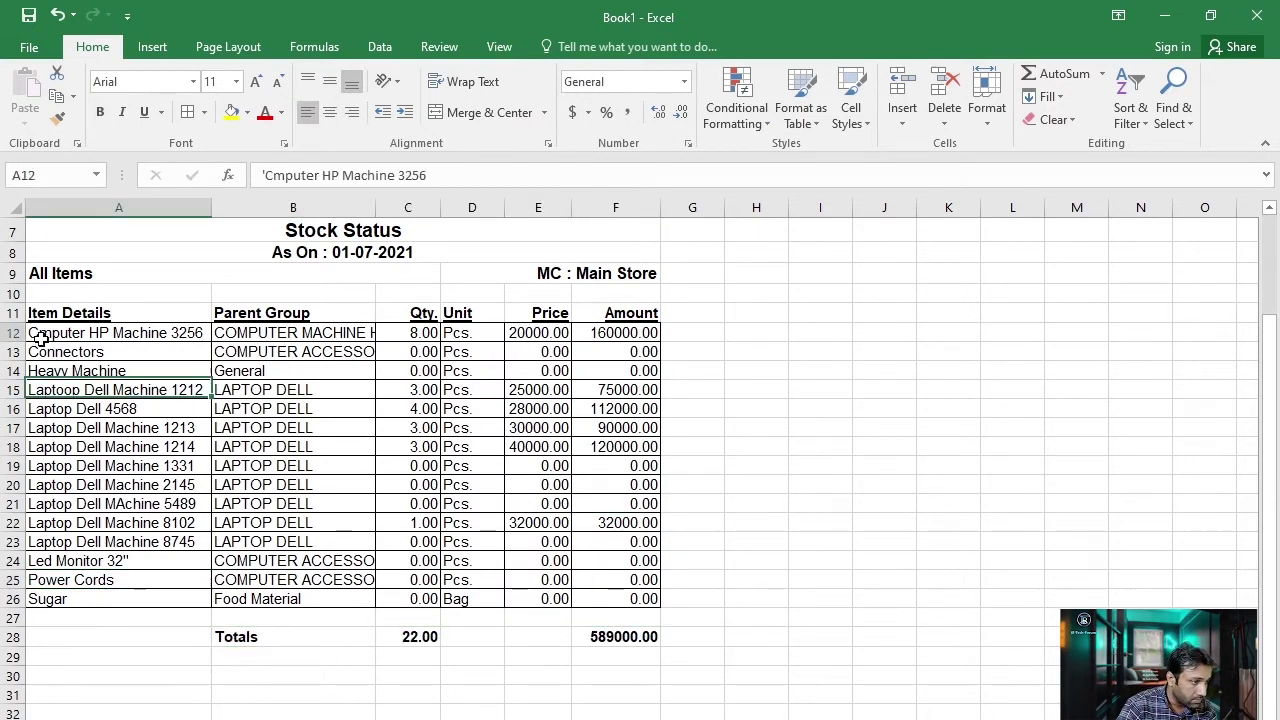
left_click_drag(63, 331, 630, 637)
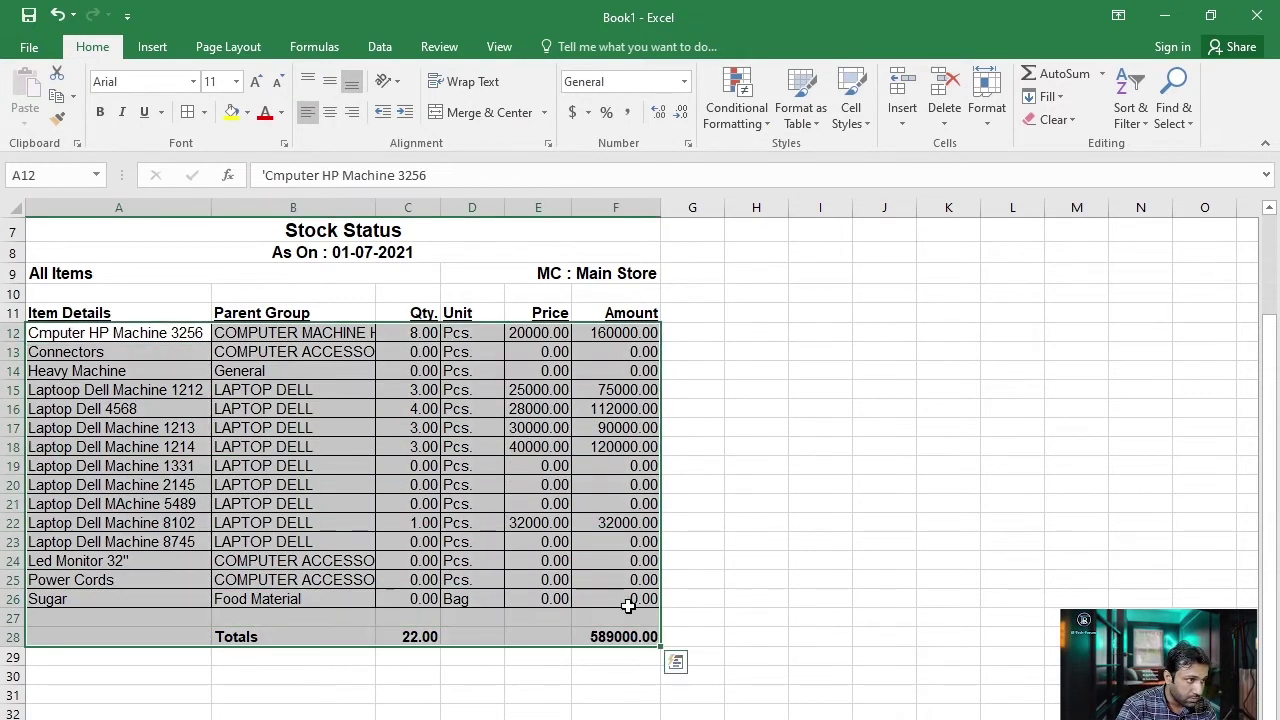
left_click(257, 409)
- Set a medium solid outline and thin inner vertical lines as the borders of the header row, cells A11:F11
left_click_drag(38, 313, 621, 311)
right_click(487, 306)
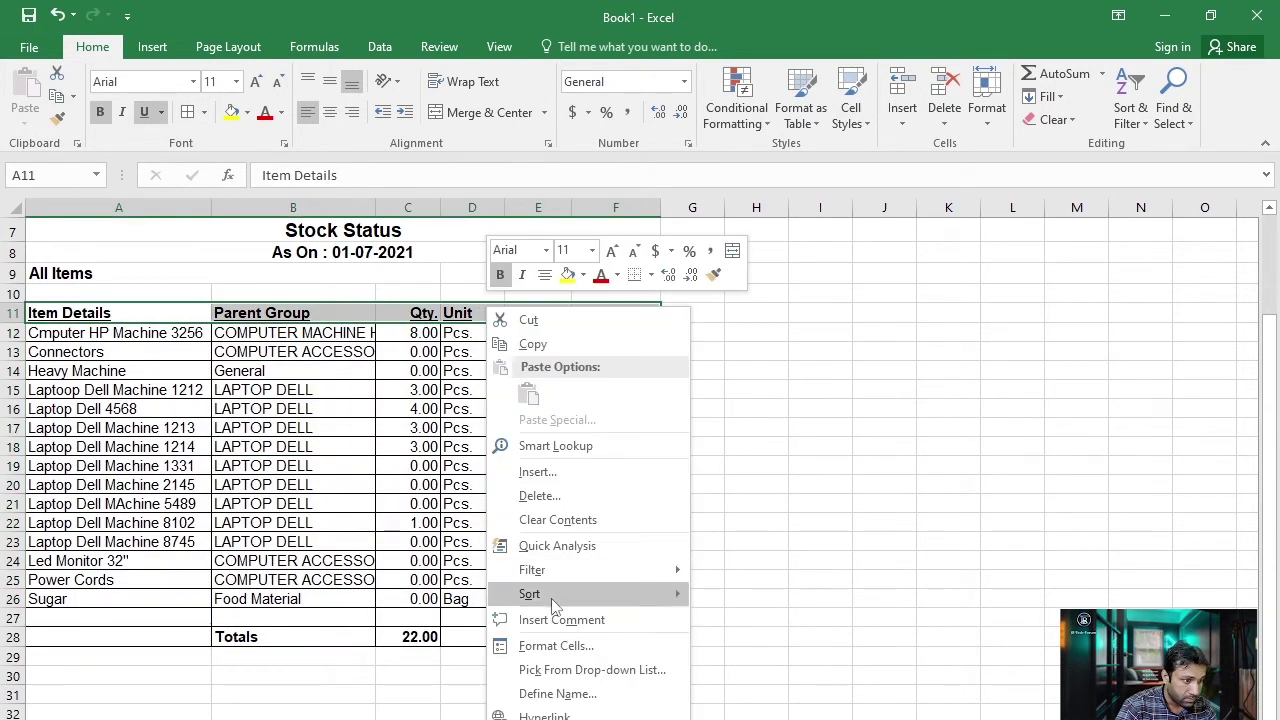
left_click(556, 645)
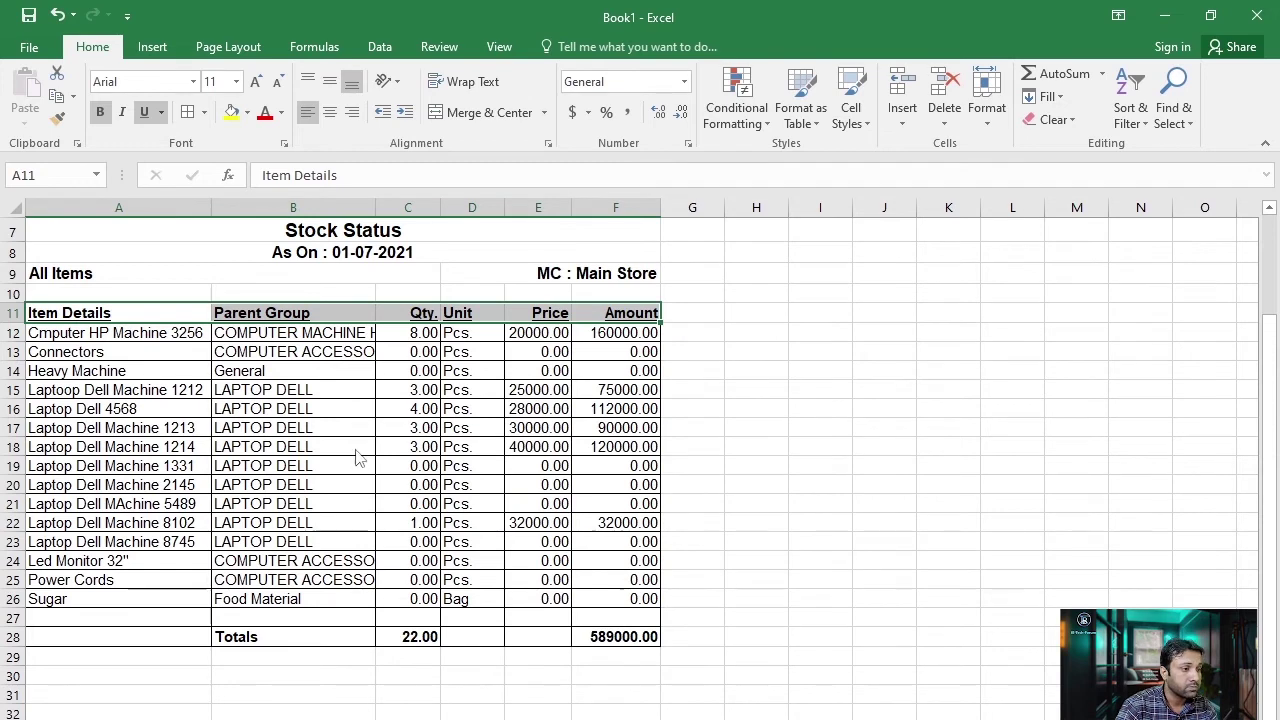
left_click(460, 462)
left_click(518, 462)
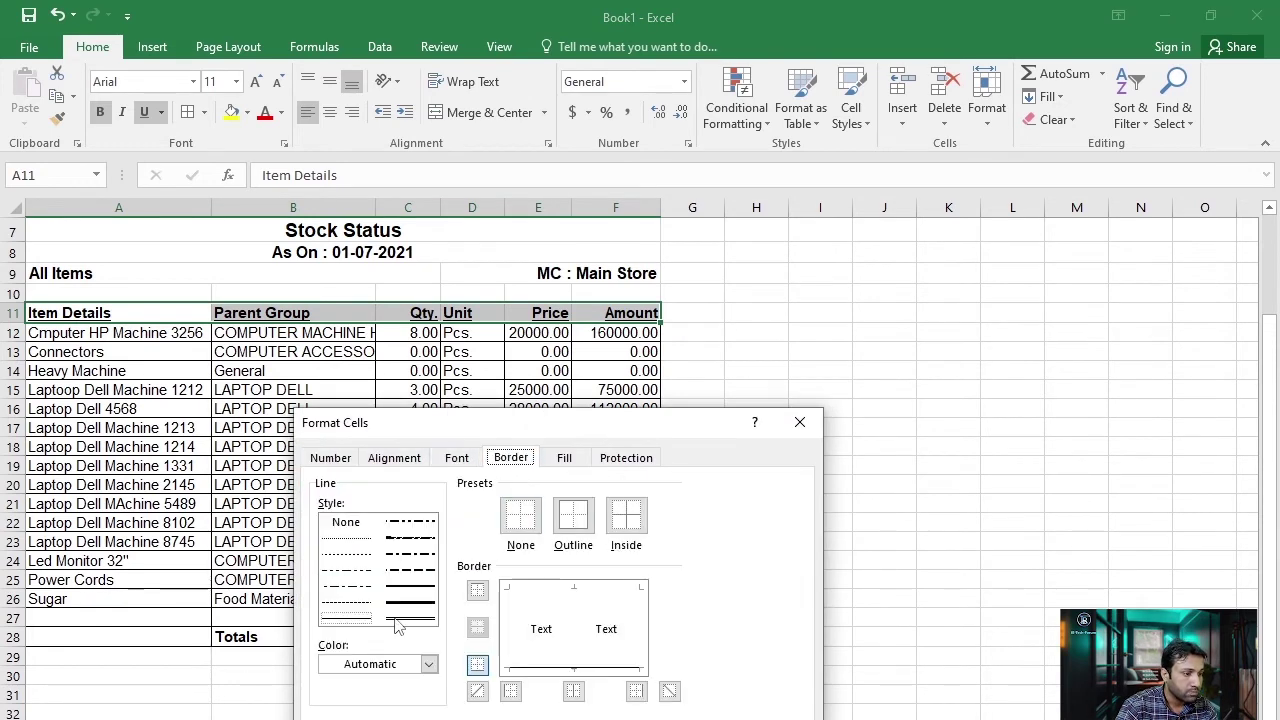
left_click(410, 586)
left_click(550, 590)
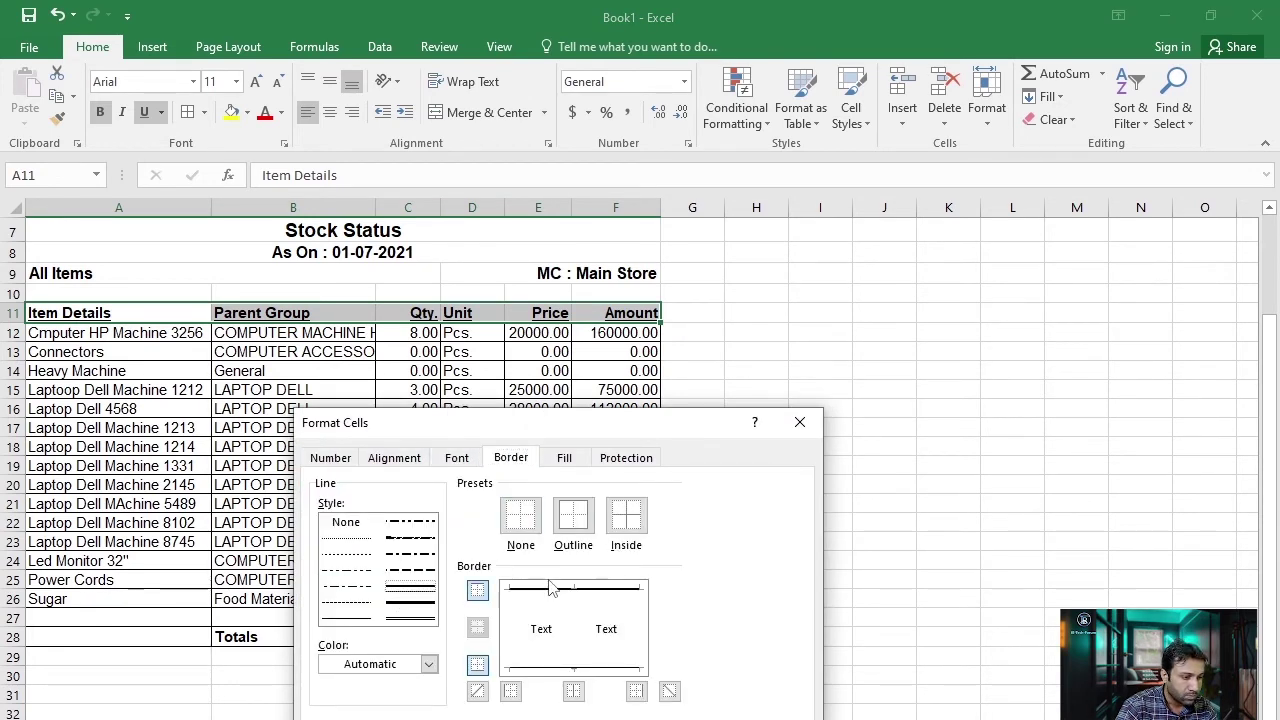
left_click(644, 619)
left_click(510, 691)
left_click(560, 667)
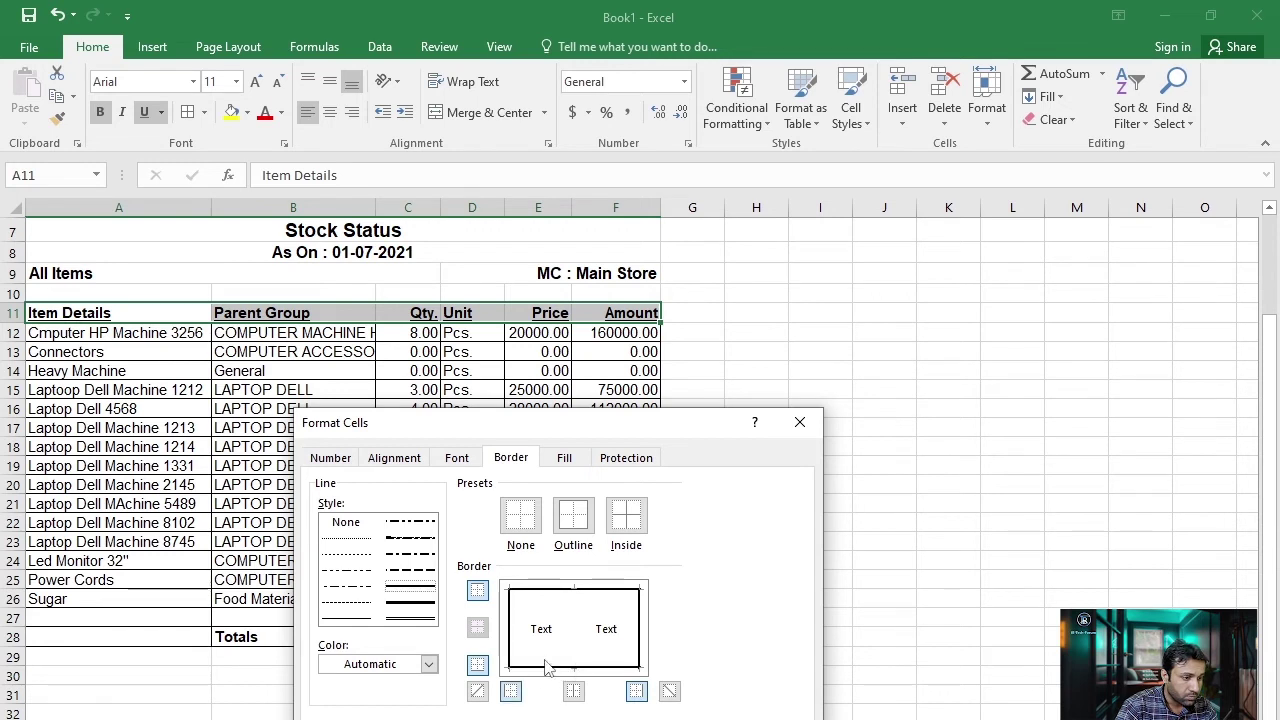
left_click(344, 618)
left_click(569, 618)
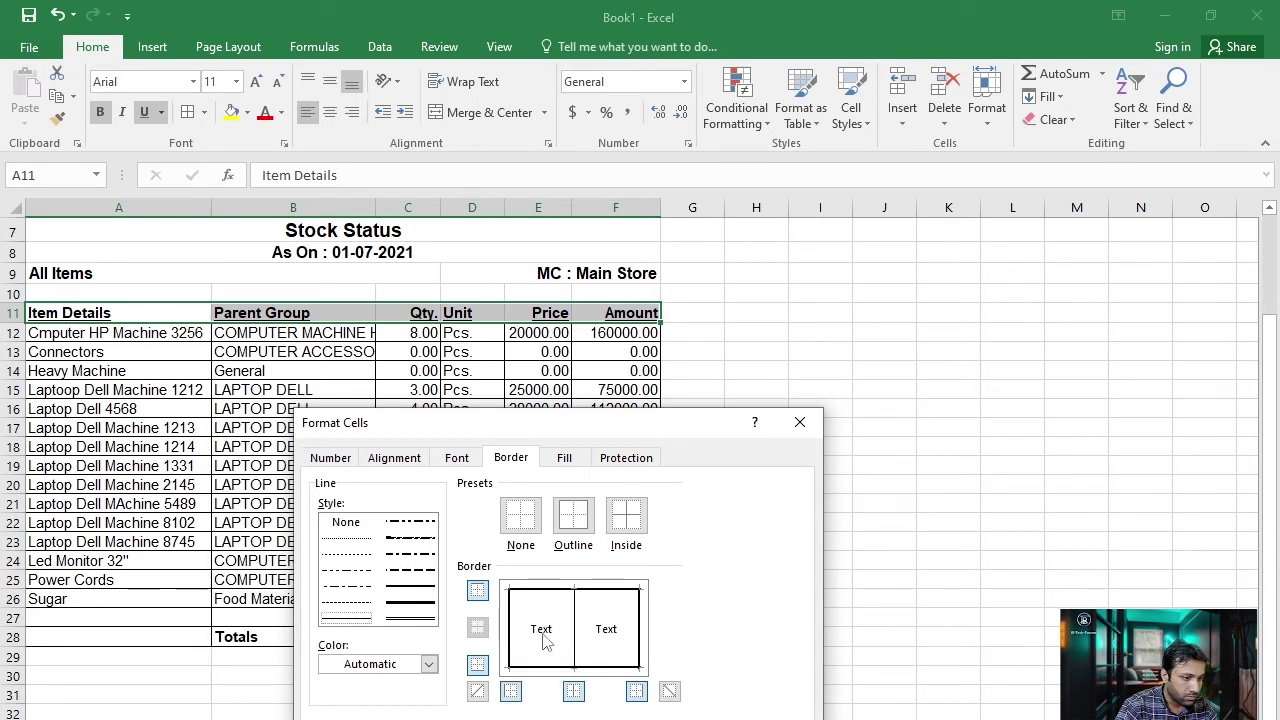
left_click(548, 640)
left_click(543, 634)
left_click(543, 634)
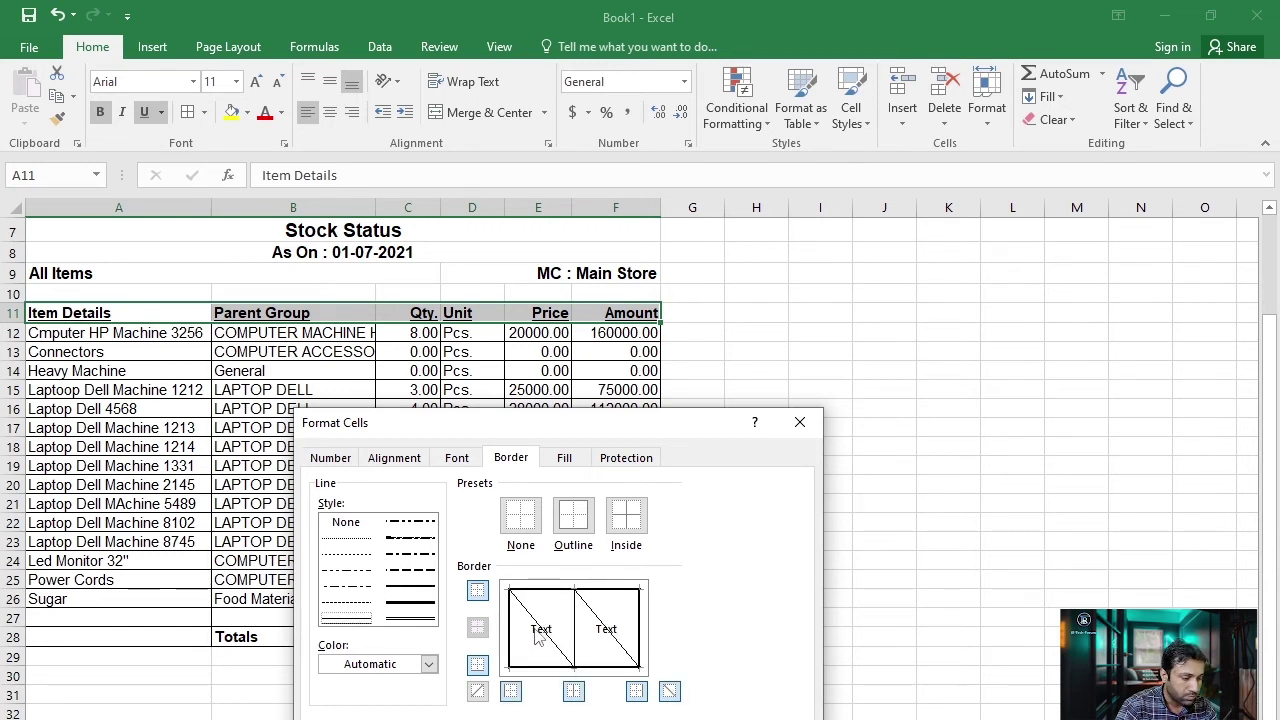
left_click(543, 634)
left_click(612, 636)
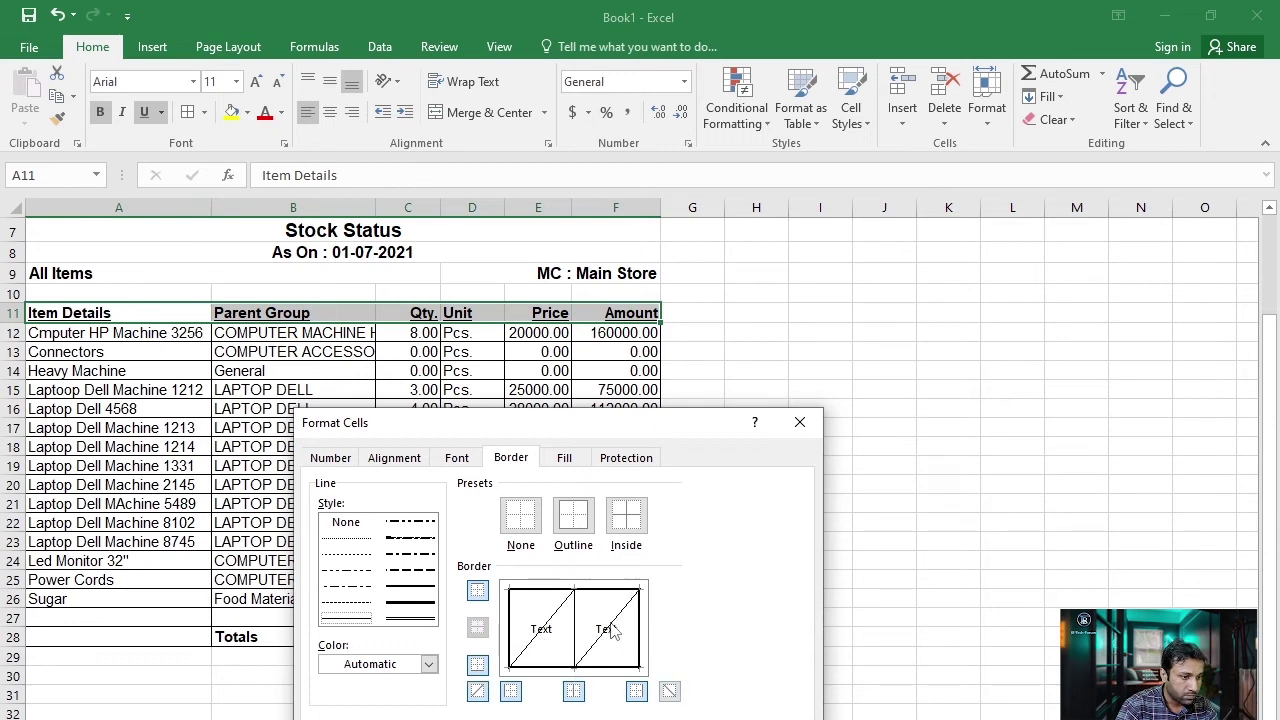
left_click(612, 636)
left_click(612, 636)
left_click(612, 636)
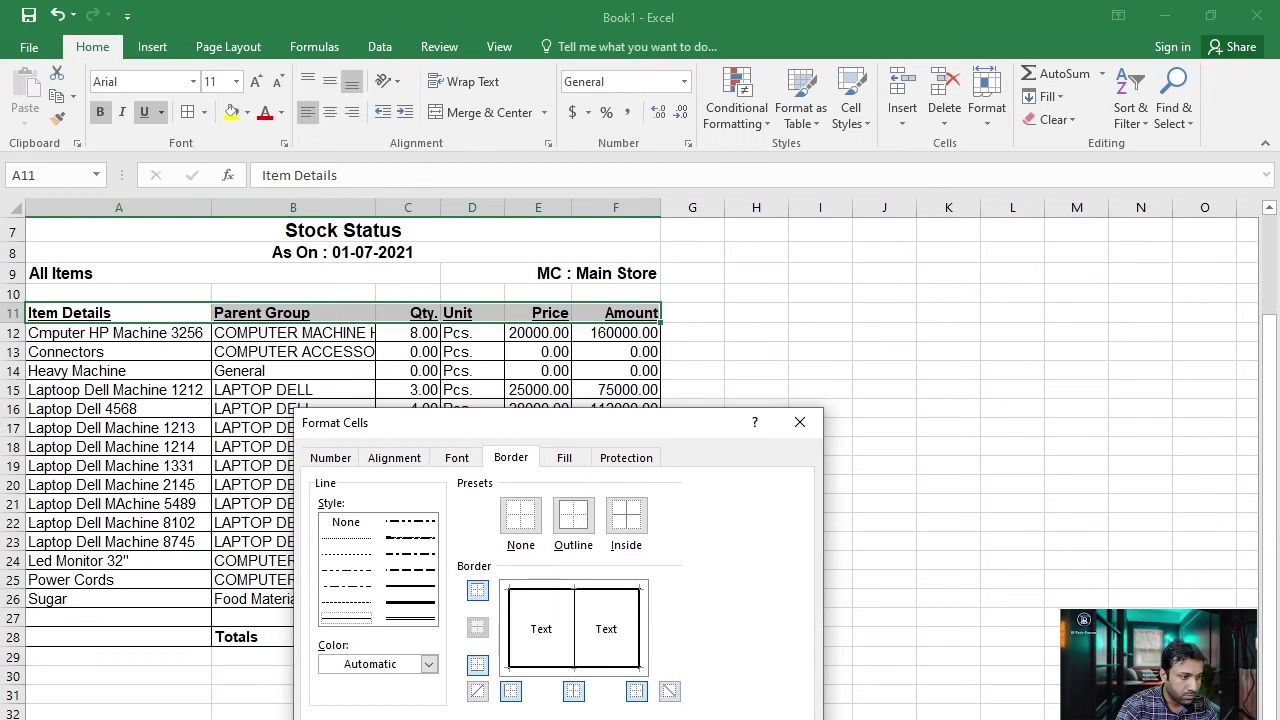
- Apply the chosen borders to the header row and remove the underline from its labels in A11:F11
key("Return")
left_click(762, 673)
left_click_drag(127, 640, 608, 634)
left_click(729, 391)
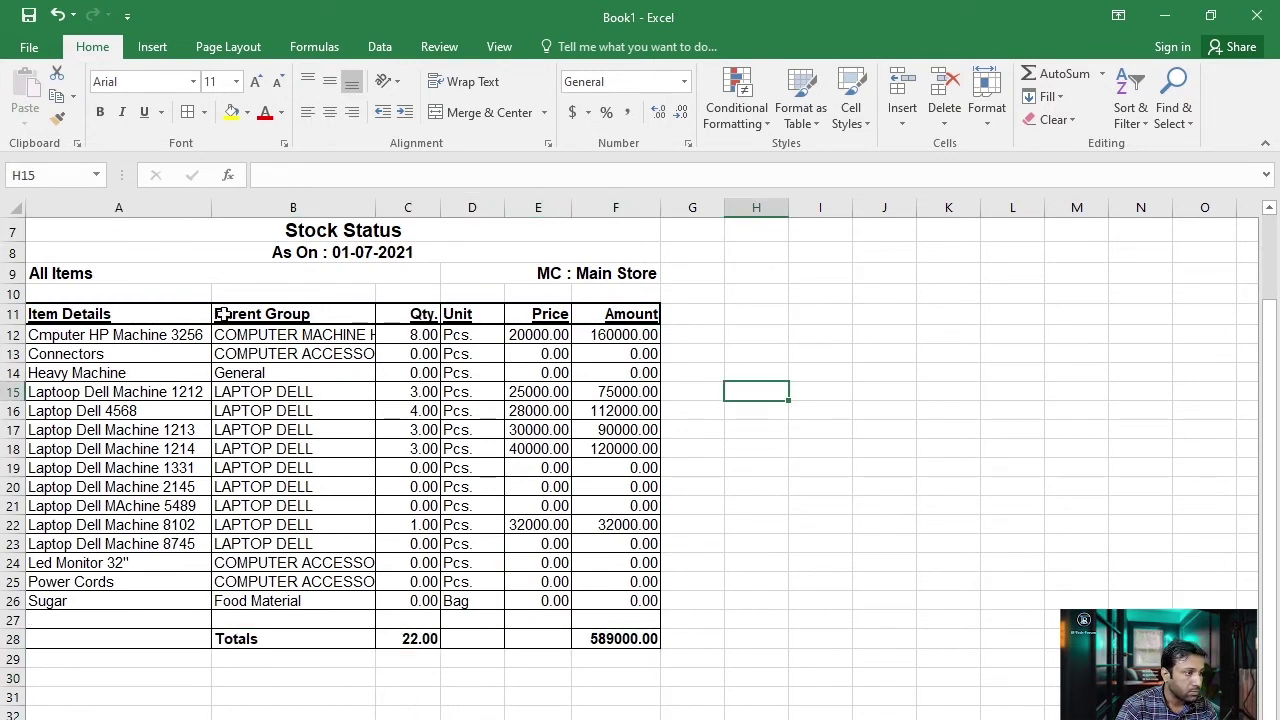
left_click_drag(52, 314, 585, 310)
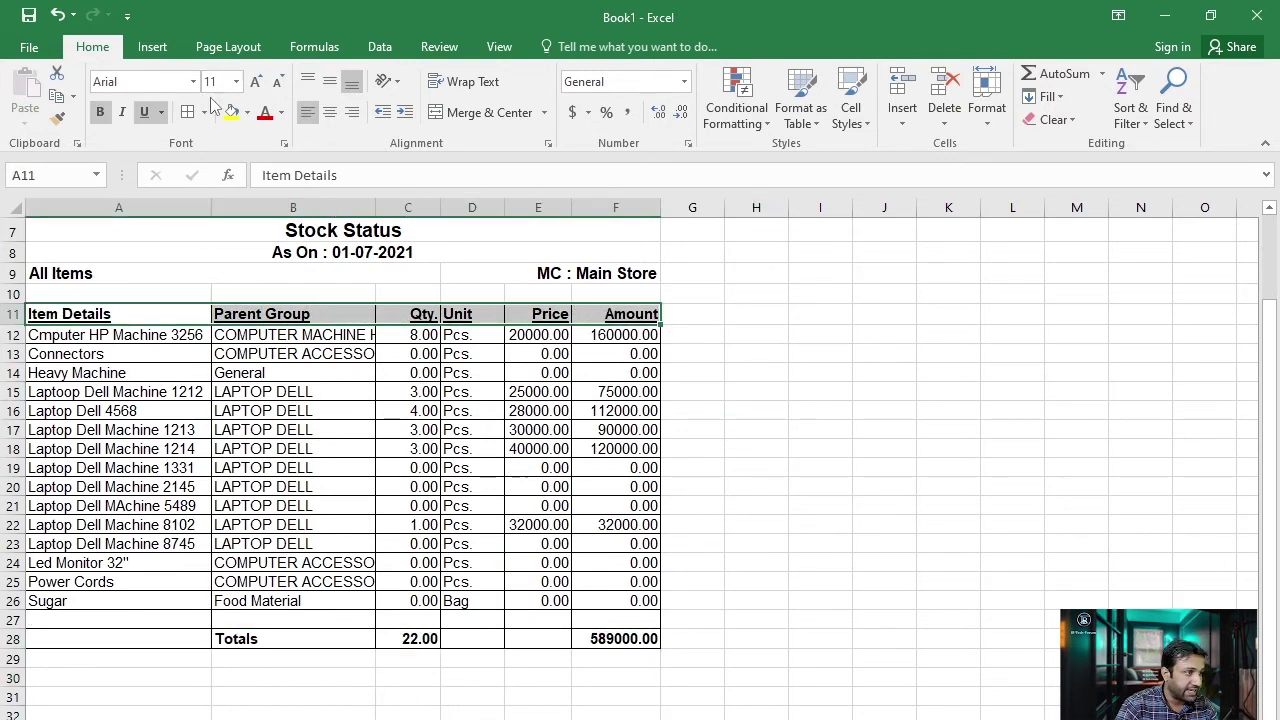
left_click(146, 113)
left_click(789, 420)
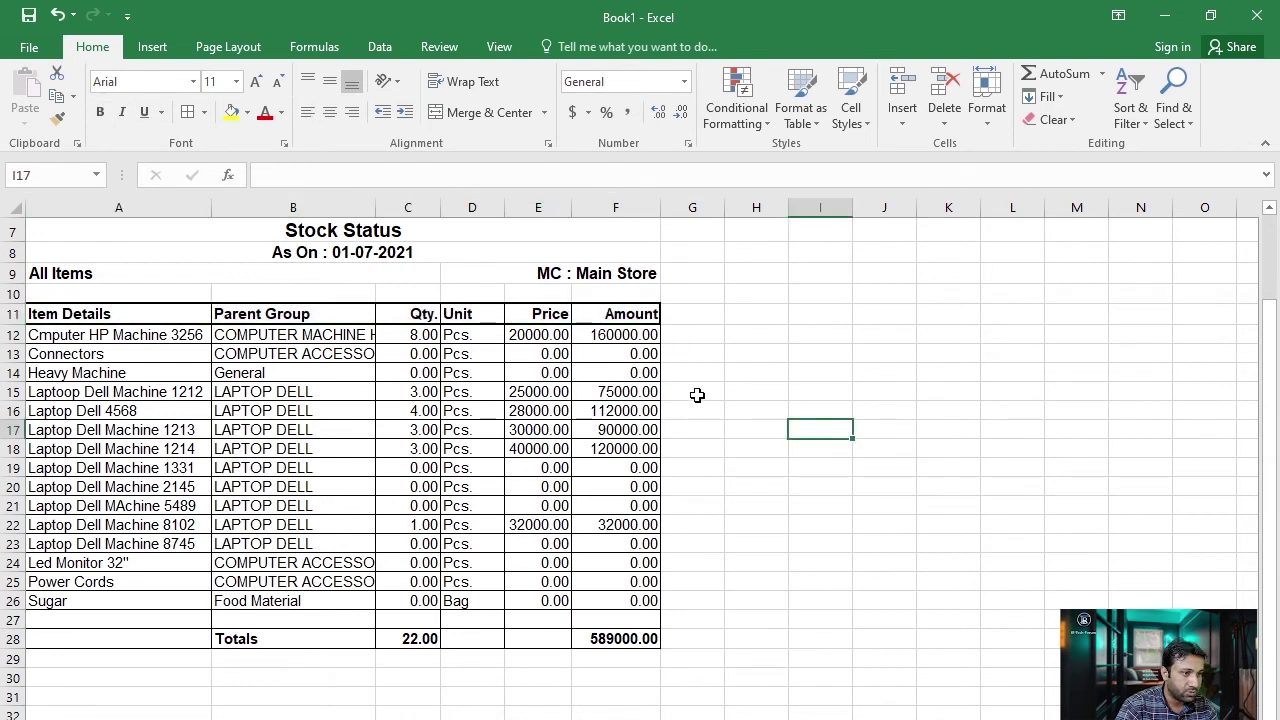
- Delete the "MC : Main Store" text from the merged cell D9
left_click(575, 275)
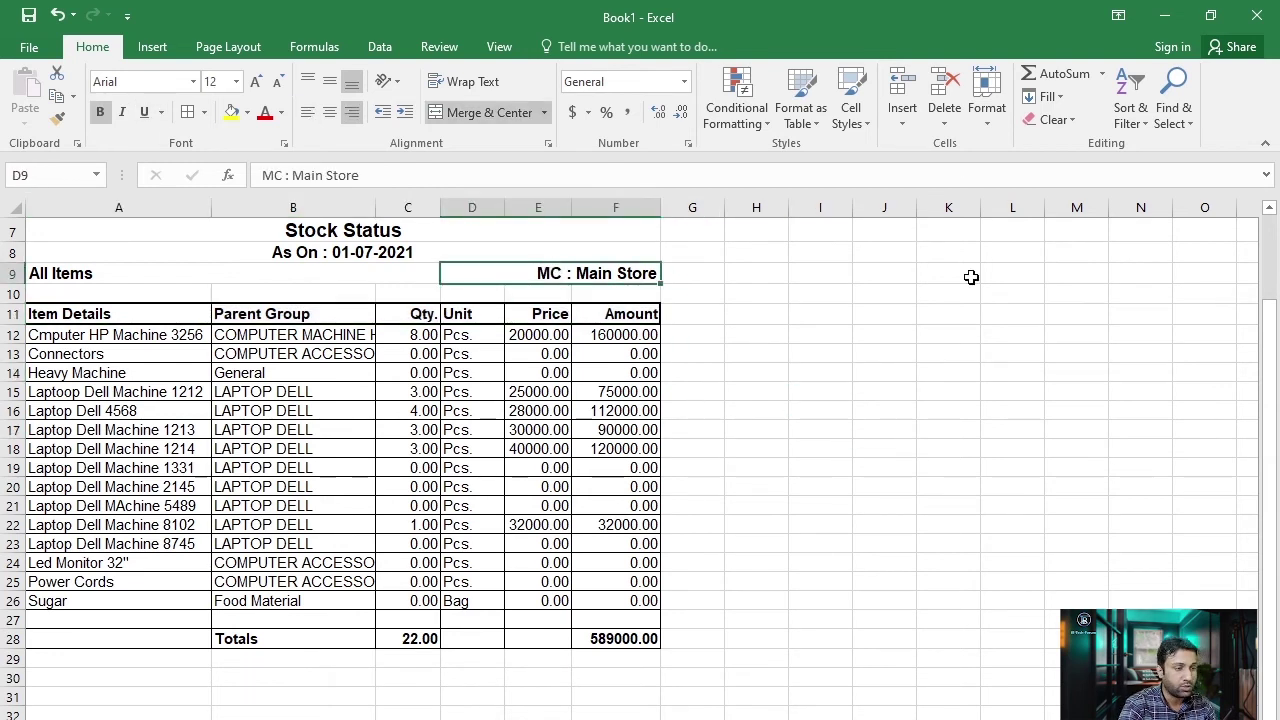
key("Delete")
left_click(900, 407)
- Merge and center cells E10:F10 above the Price and Amount headers and enter the date 01-07-2021
left_click_drag(528, 295, 569, 294)
left_click(482, 112)
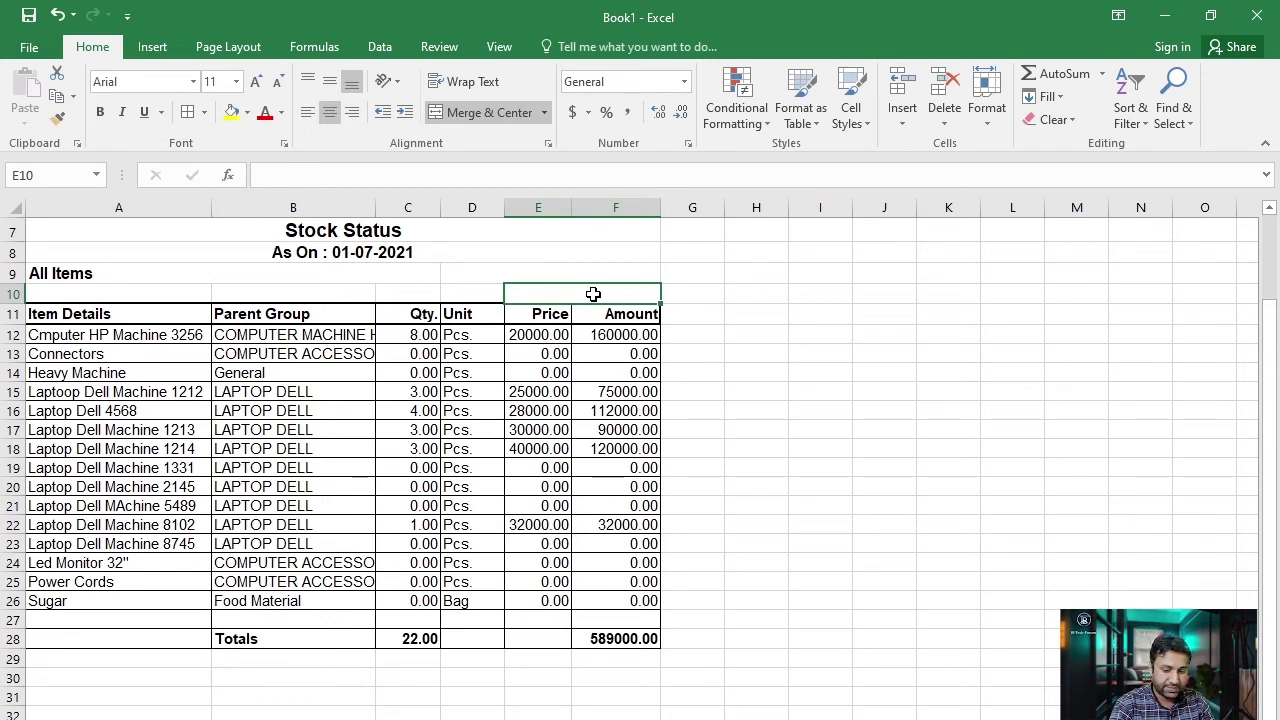
type("01")
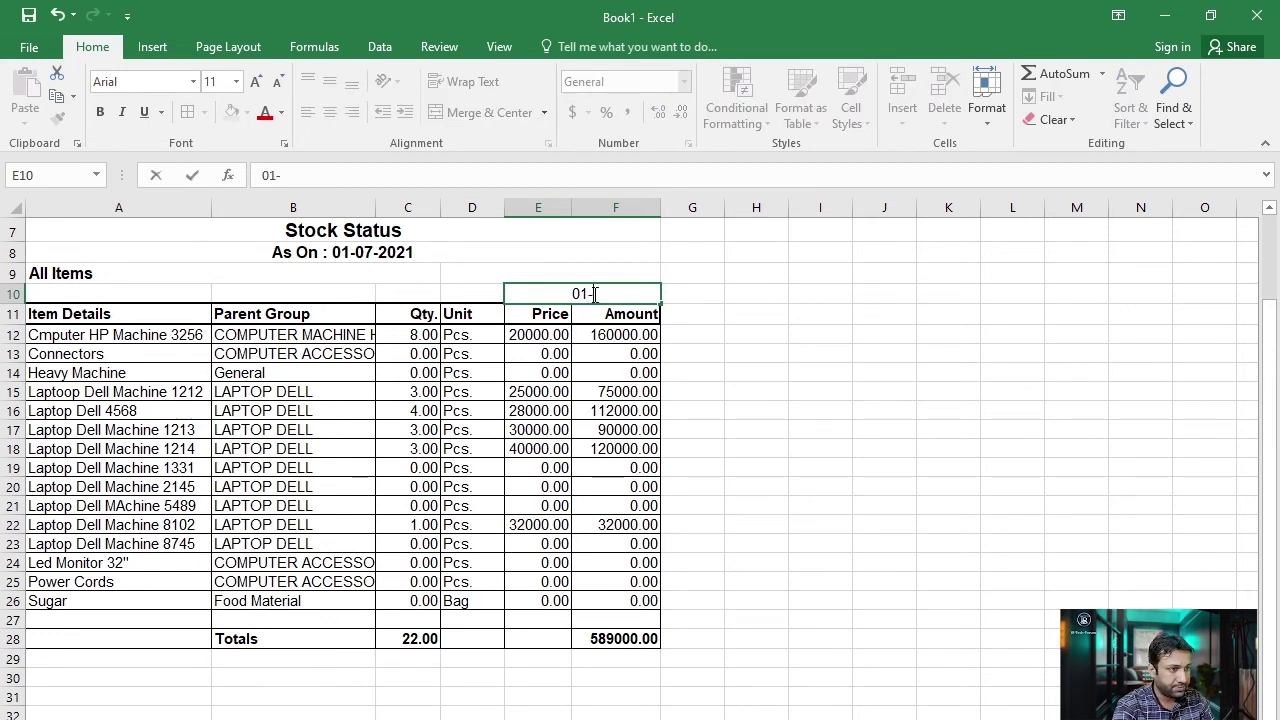
type("-07-")
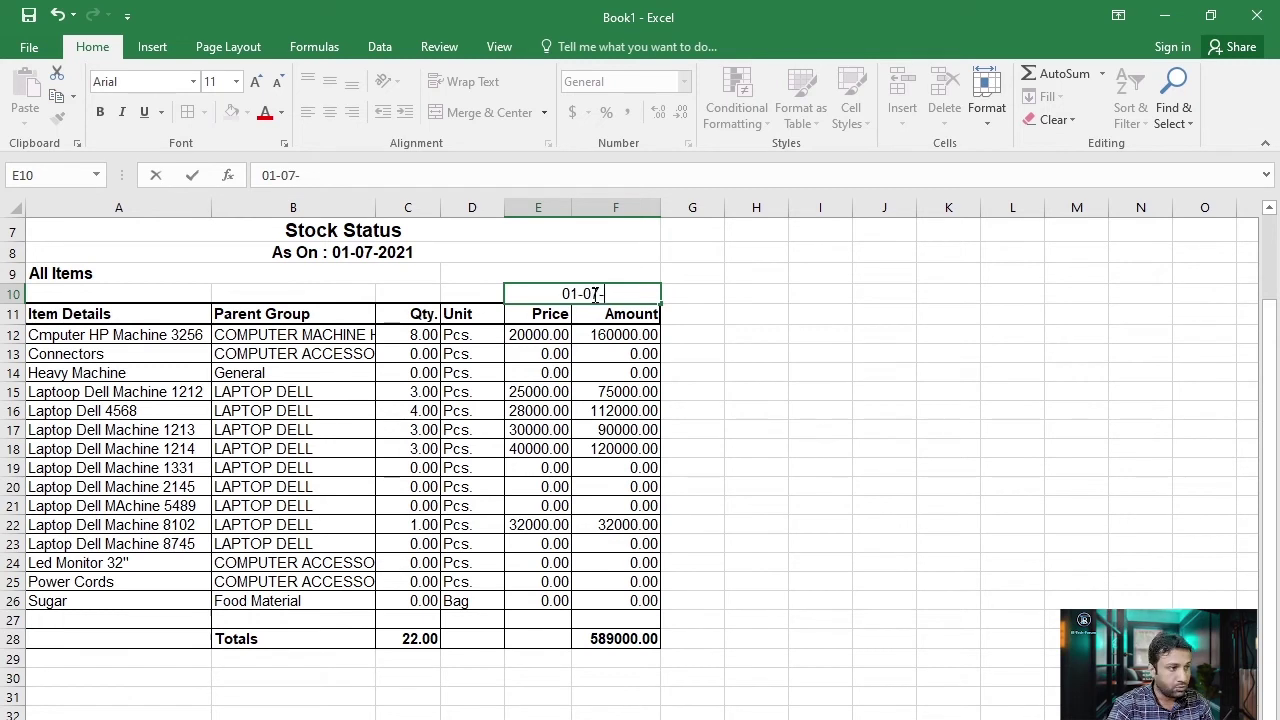
type("2021")
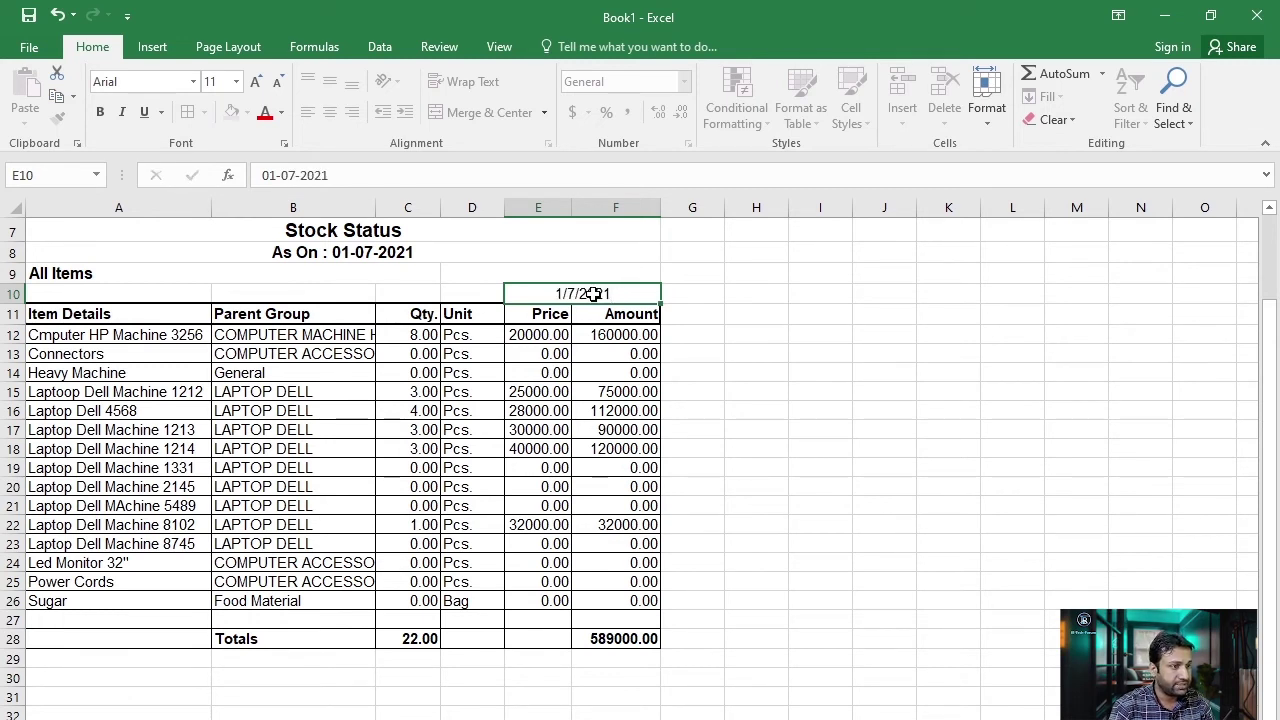
key("Return")
- Right-align the date in the merged cell E10 and make it bold
left_click(600, 294)
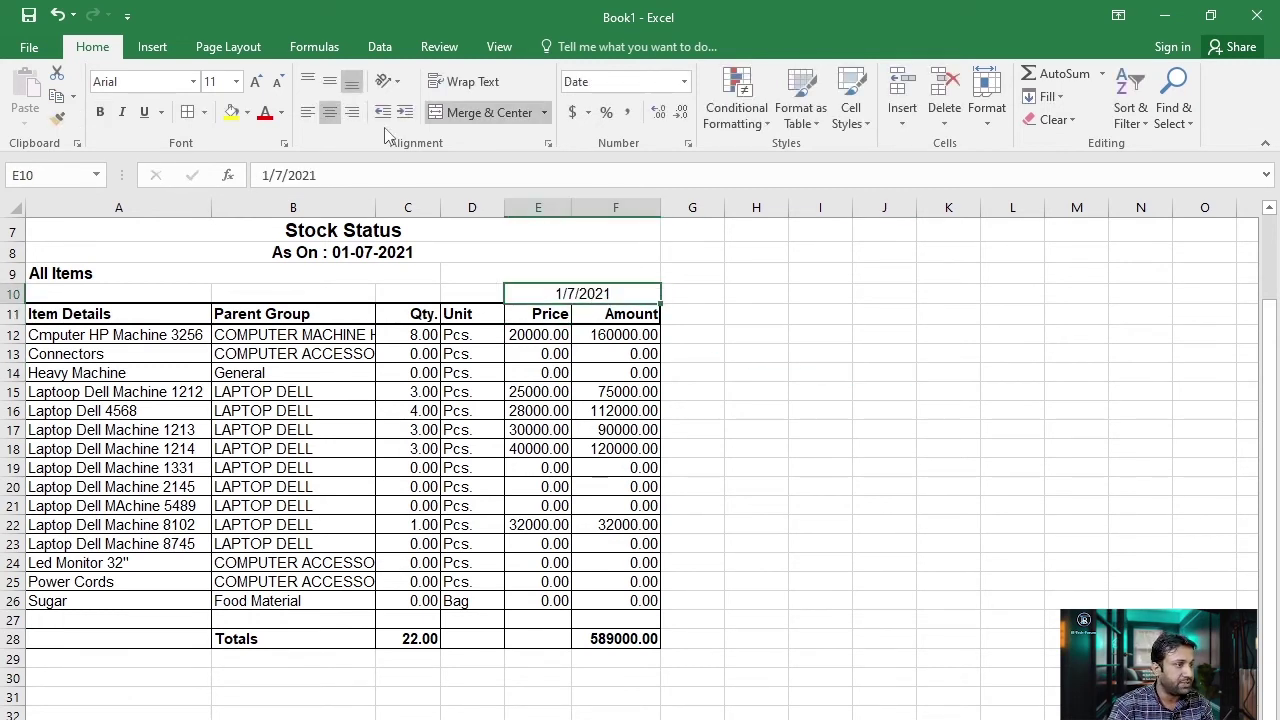
left_click(351, 112)
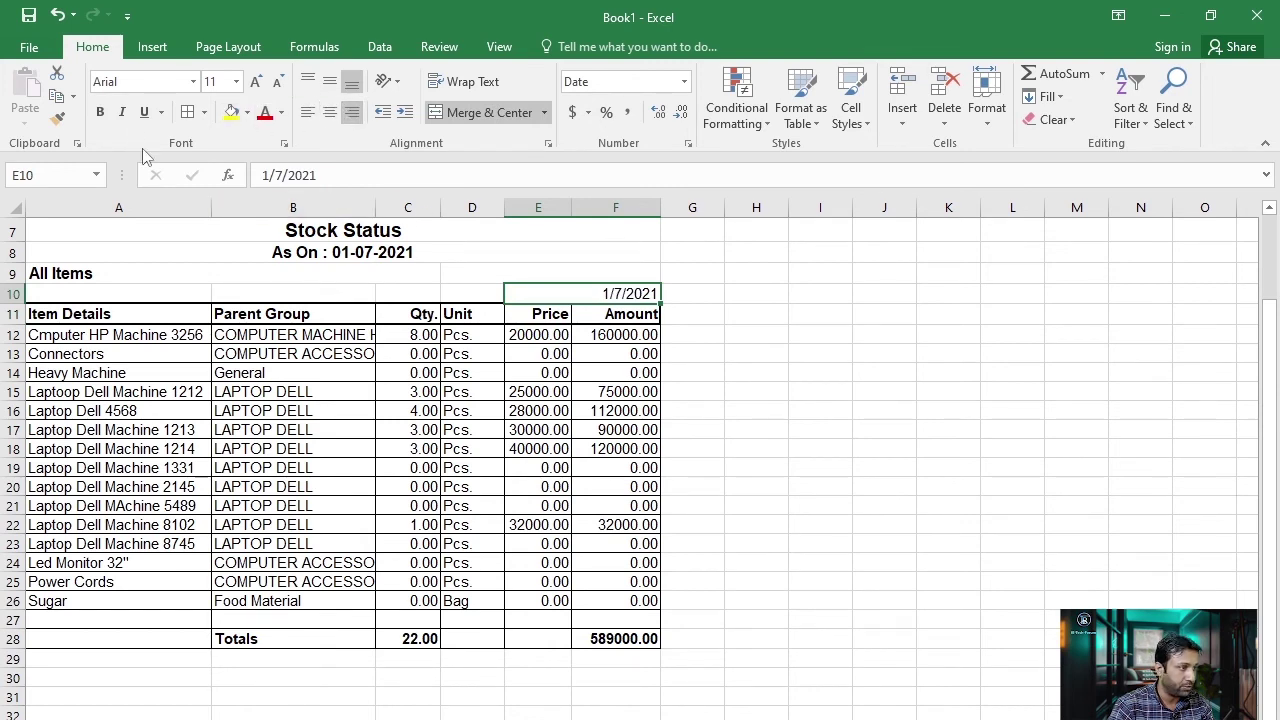
left_click(100, 112)
left_click(770, 371)
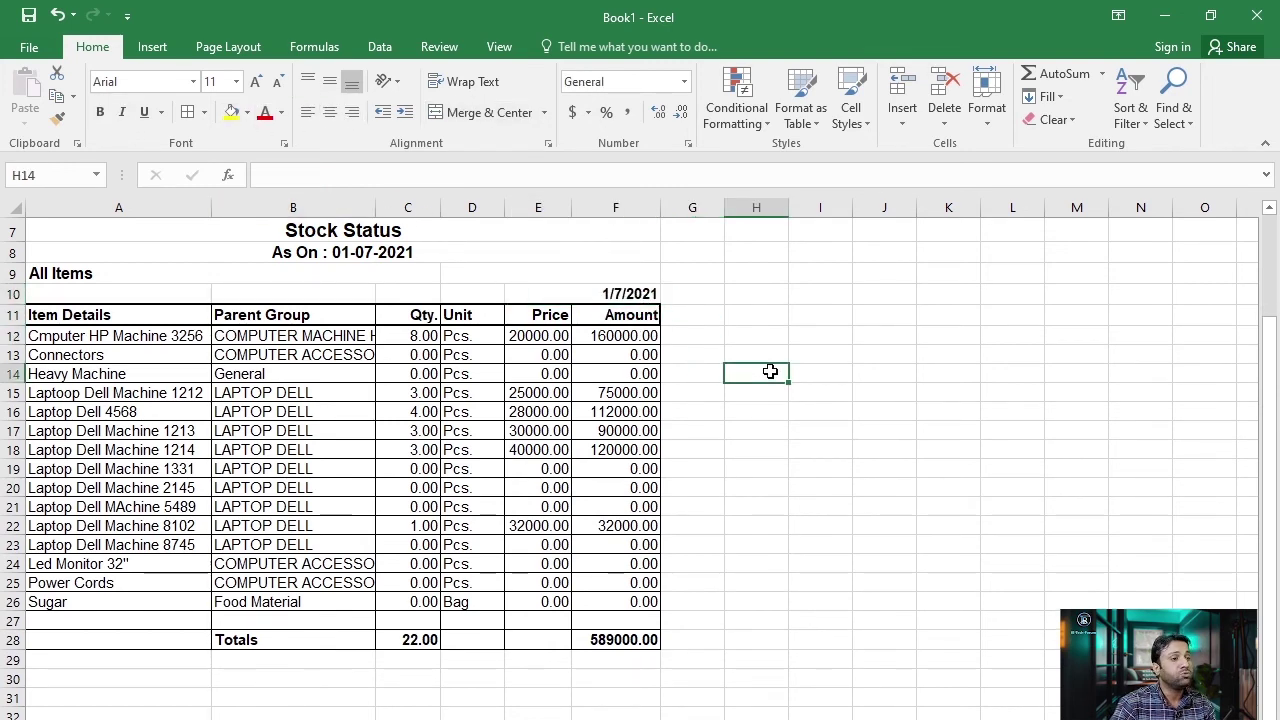
- Add the prefix "L/Updated:" in front of the date in cell E10
left_click(590, 294)
double_click(593, 294)
type("L")
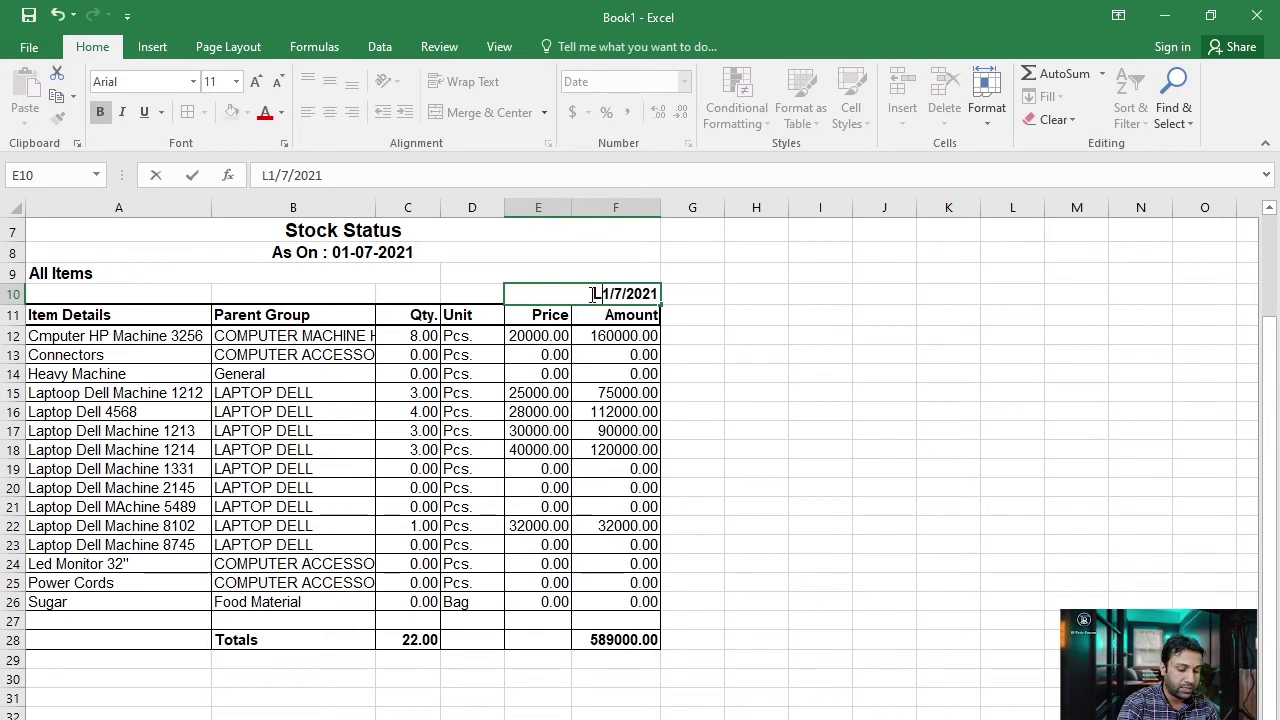
type("/")
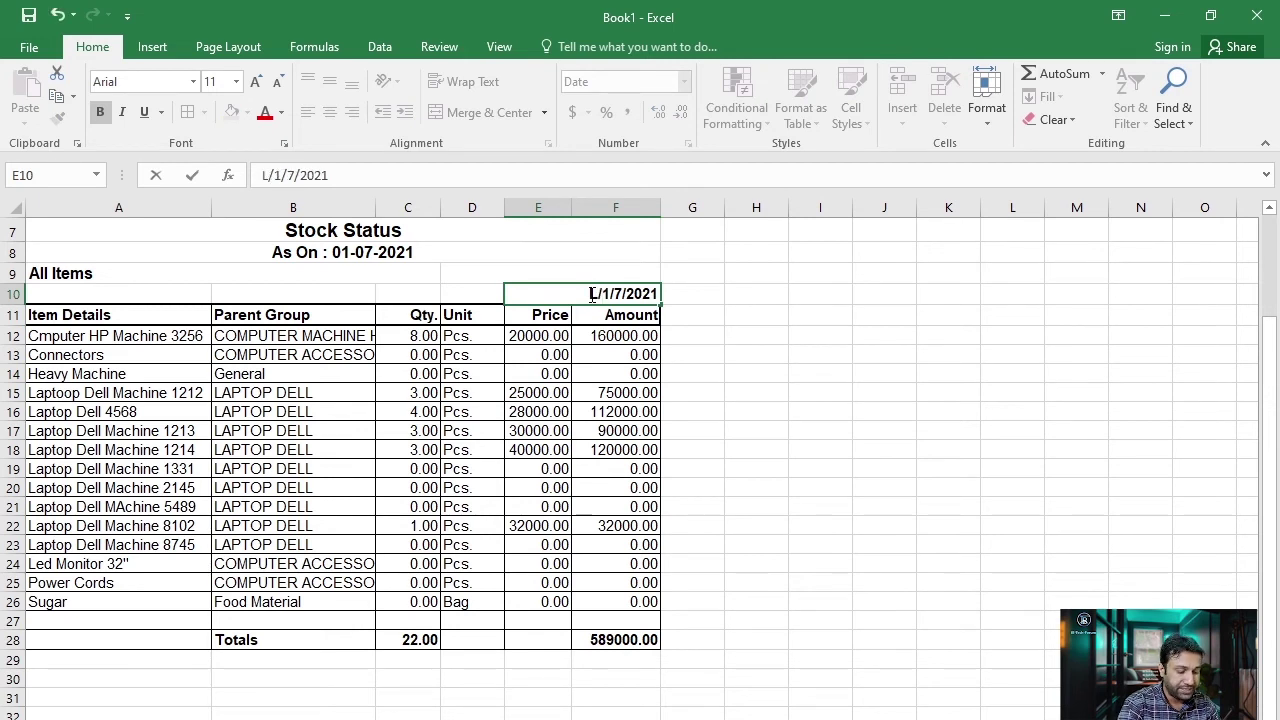
type("Upda")
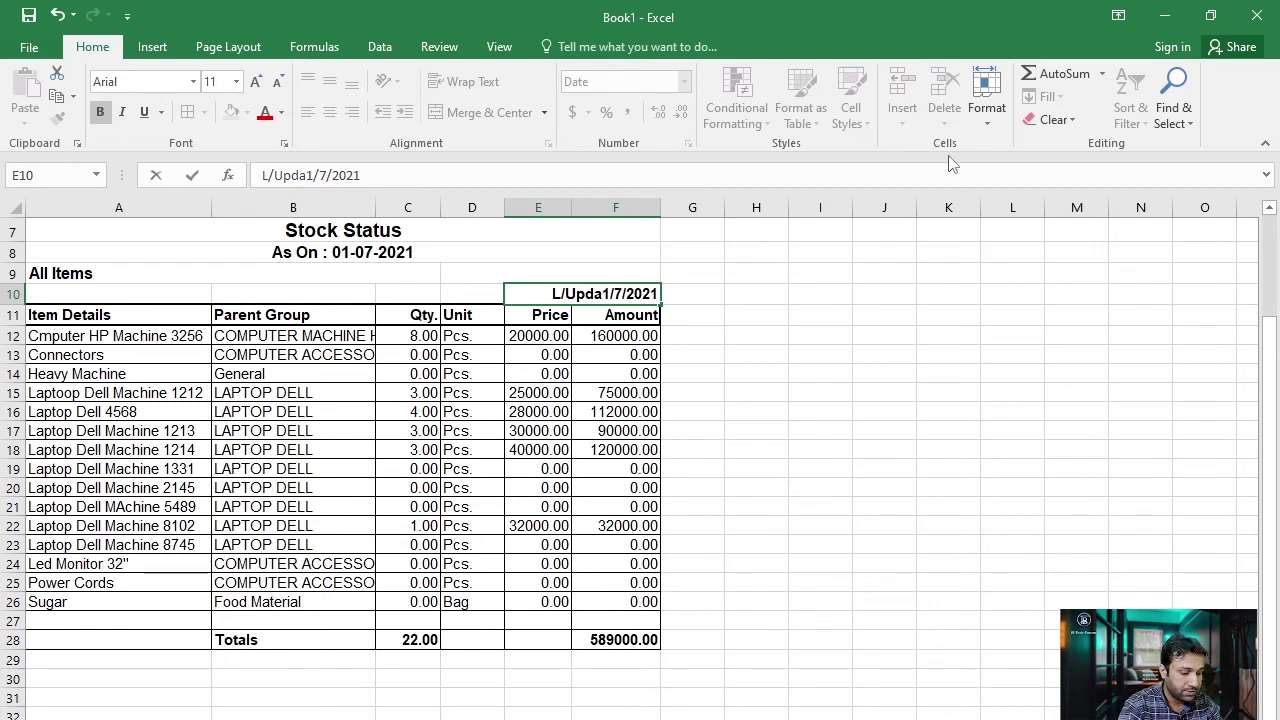
type("ted")
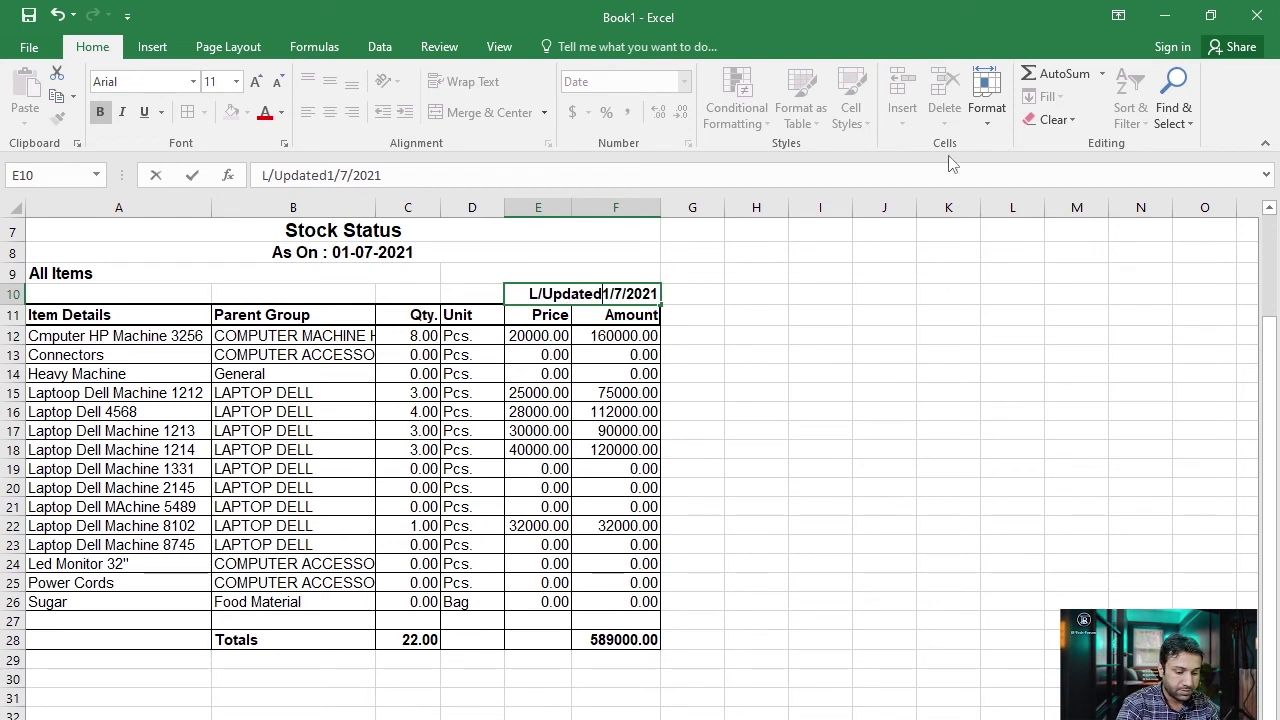
type(":")
left_click(885, 523)
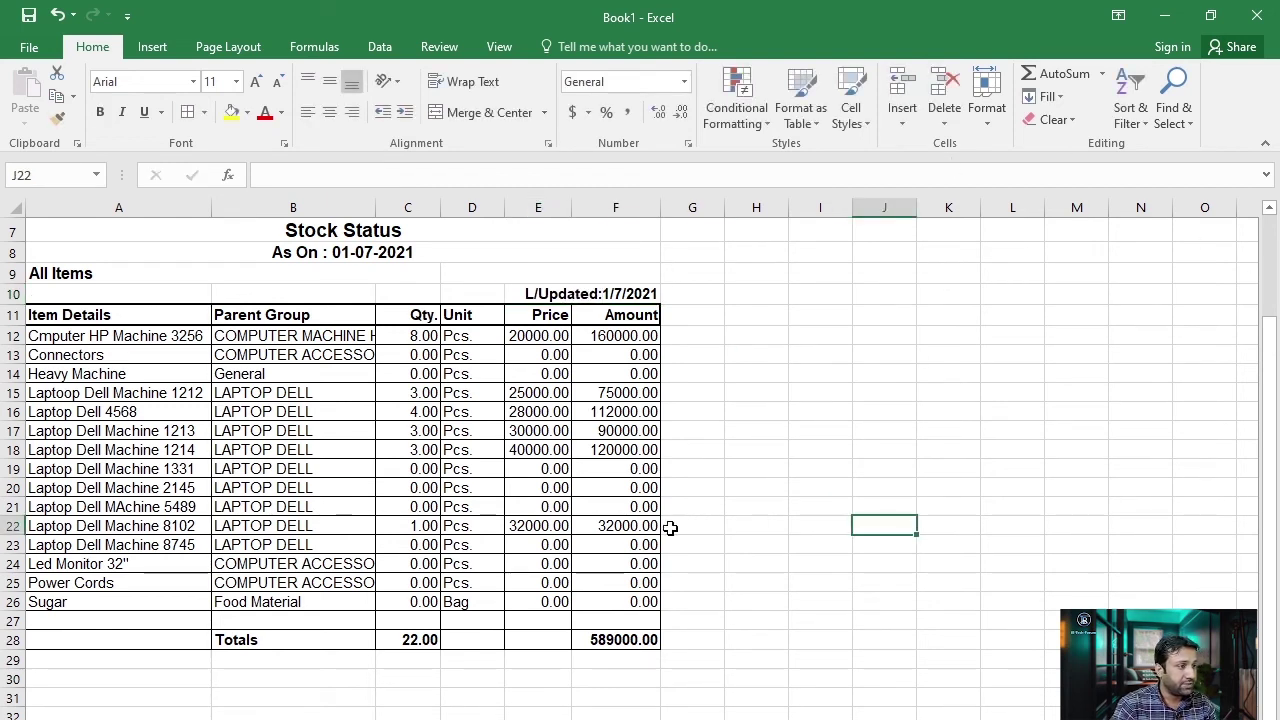
scroll(284, 622, "down", 2)
scroll(349, 586, "up", 3)
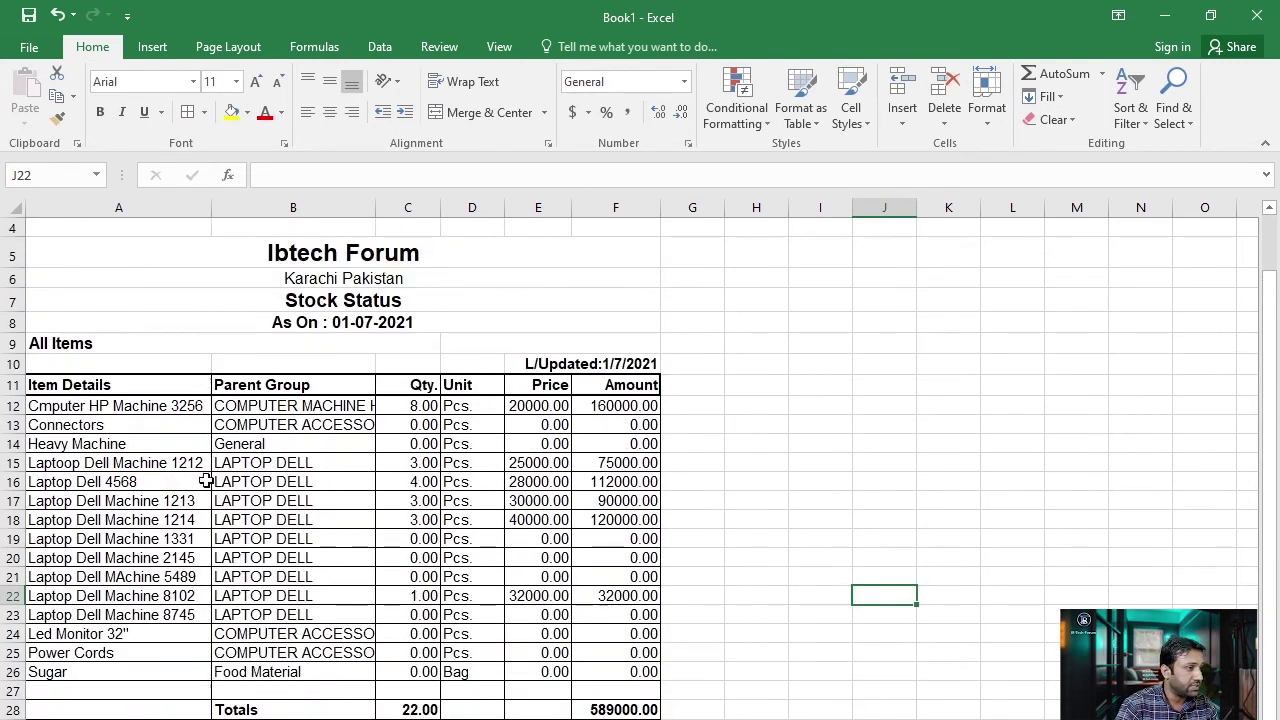
left_click(60, 343)
left_click_drag(314, 256, 312, 323)
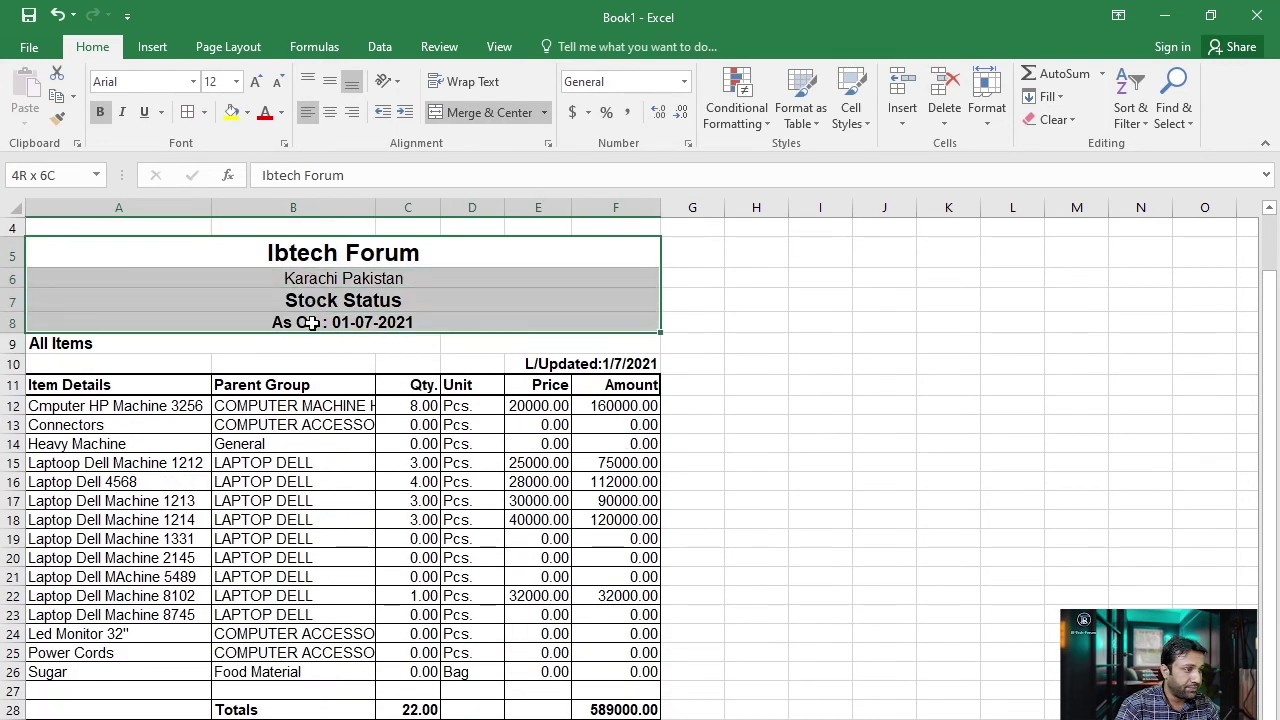
left_click(48, 340)
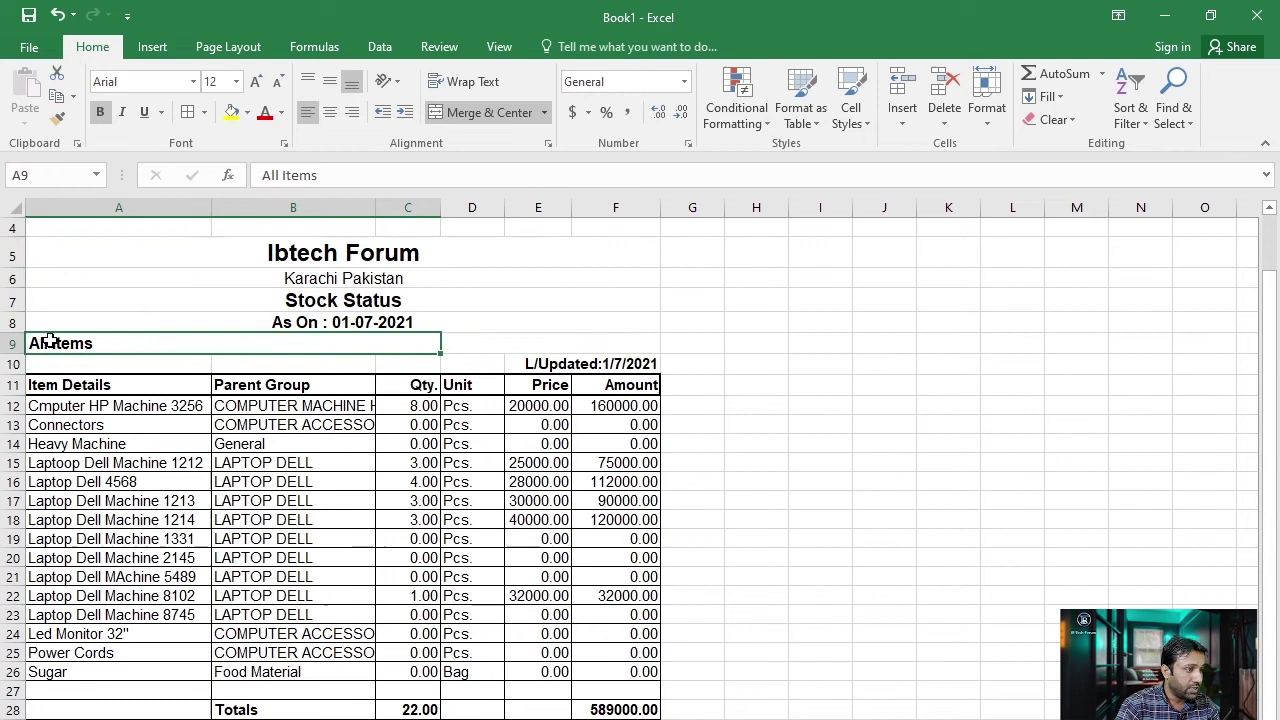
left_click(352, 304)
- Replace the "All Items" text in merged cell A9 with "Stock Inventory Report Of the Year 30-06-2021"
left_click(119, 345)
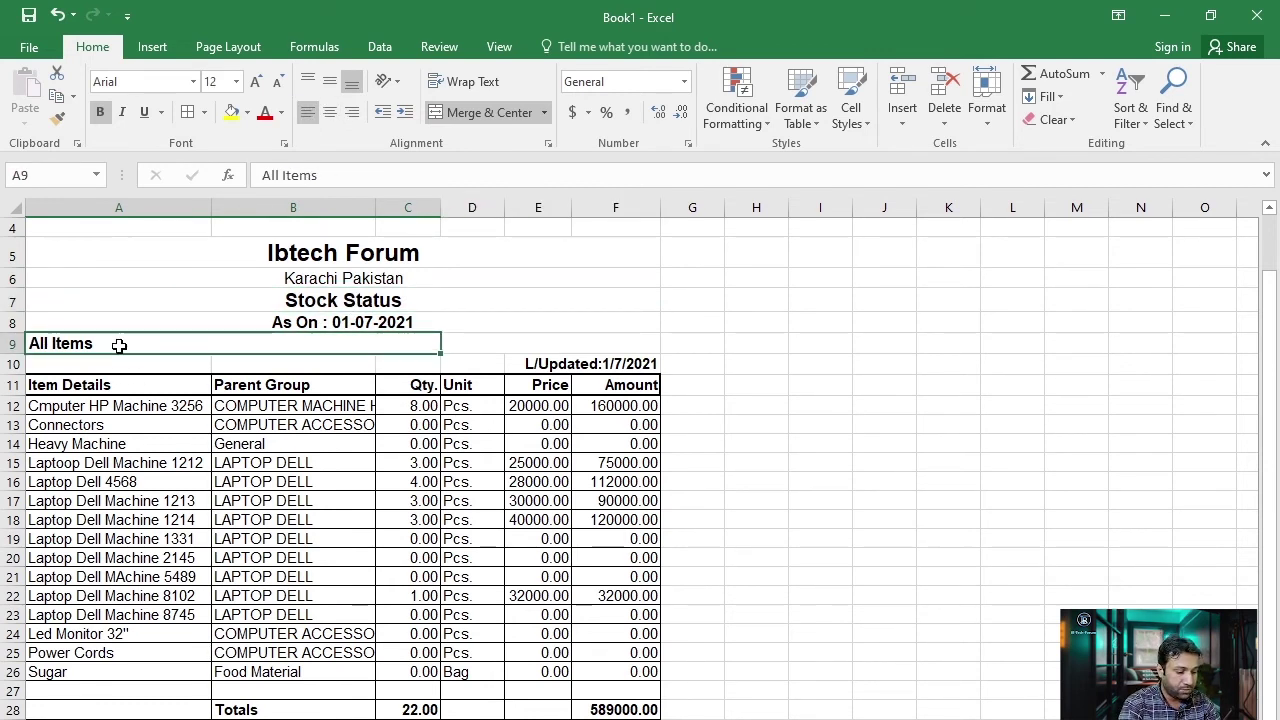
type("Sto")
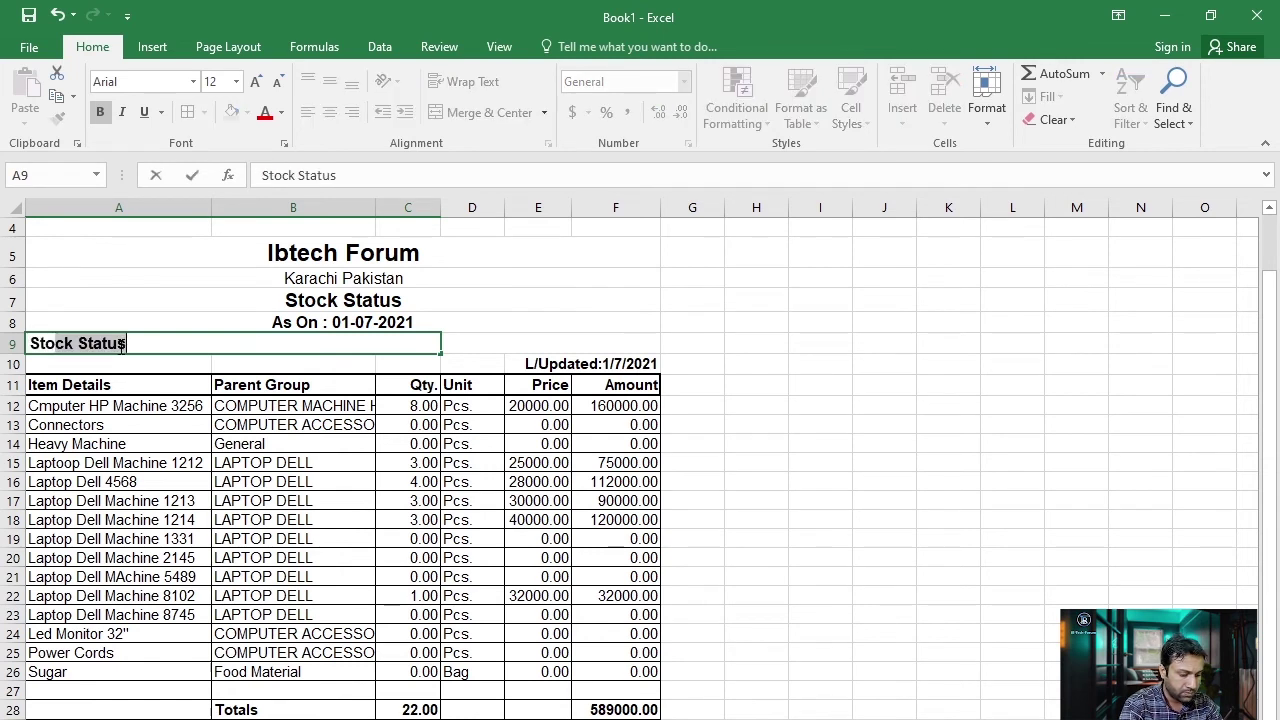
type("ck In")
type("ve")
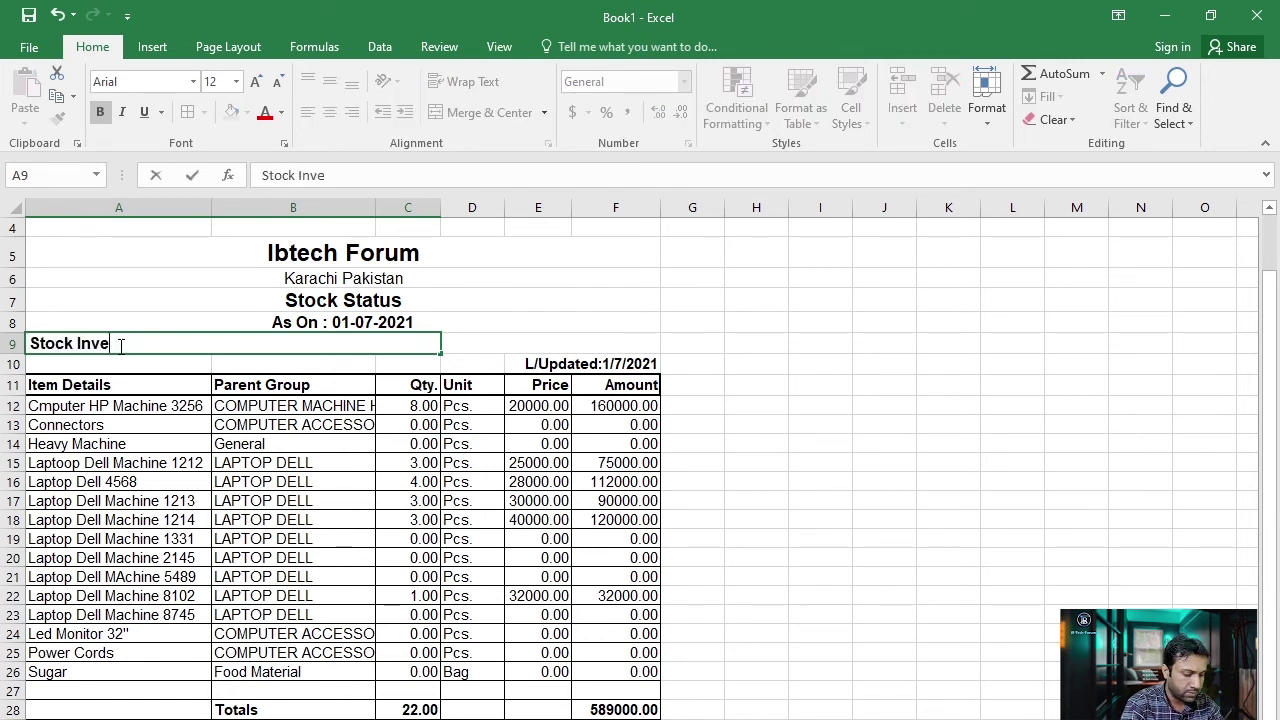
type("ntory Report I")
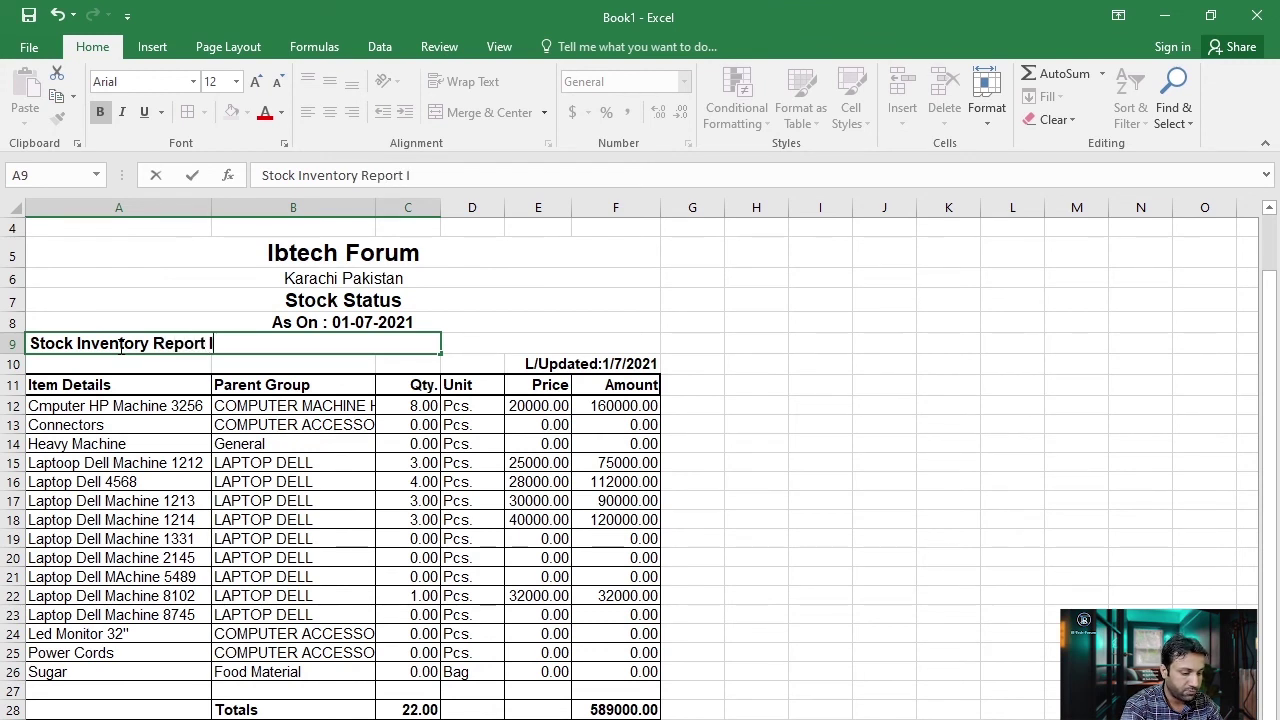
key("BackSpace")
type("Of")
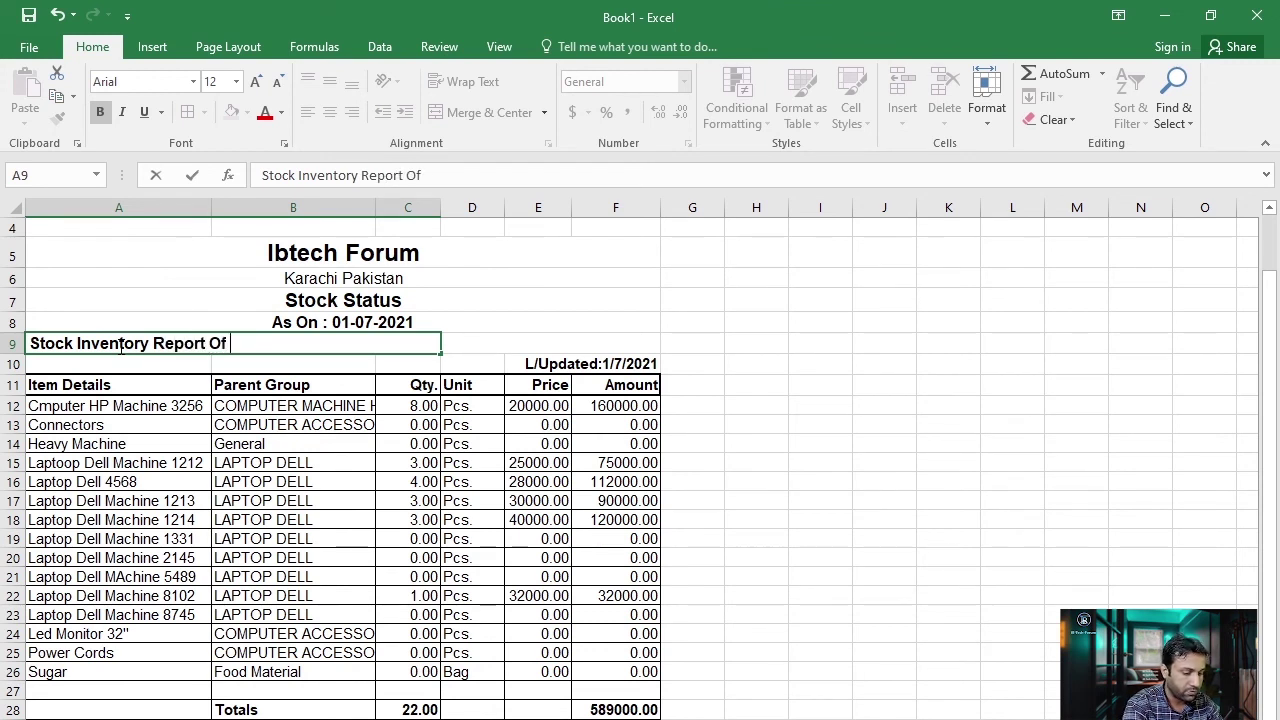
type(" the Ye")
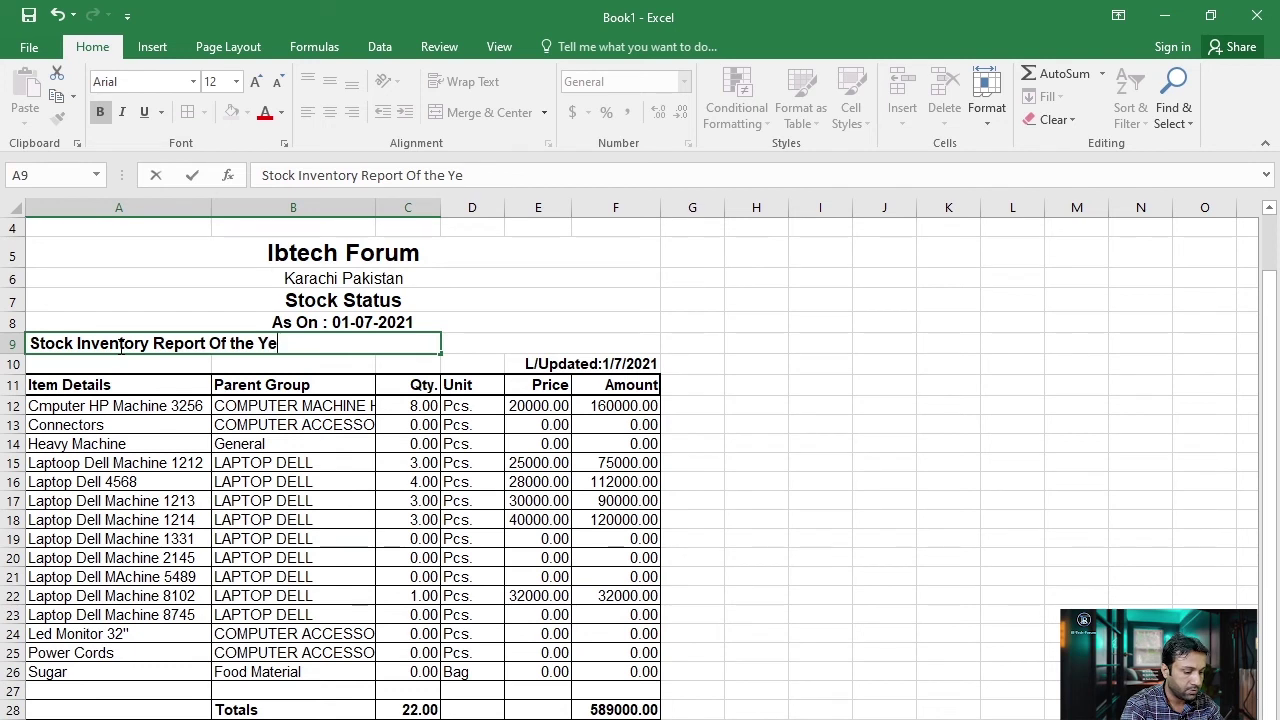
type("ar")
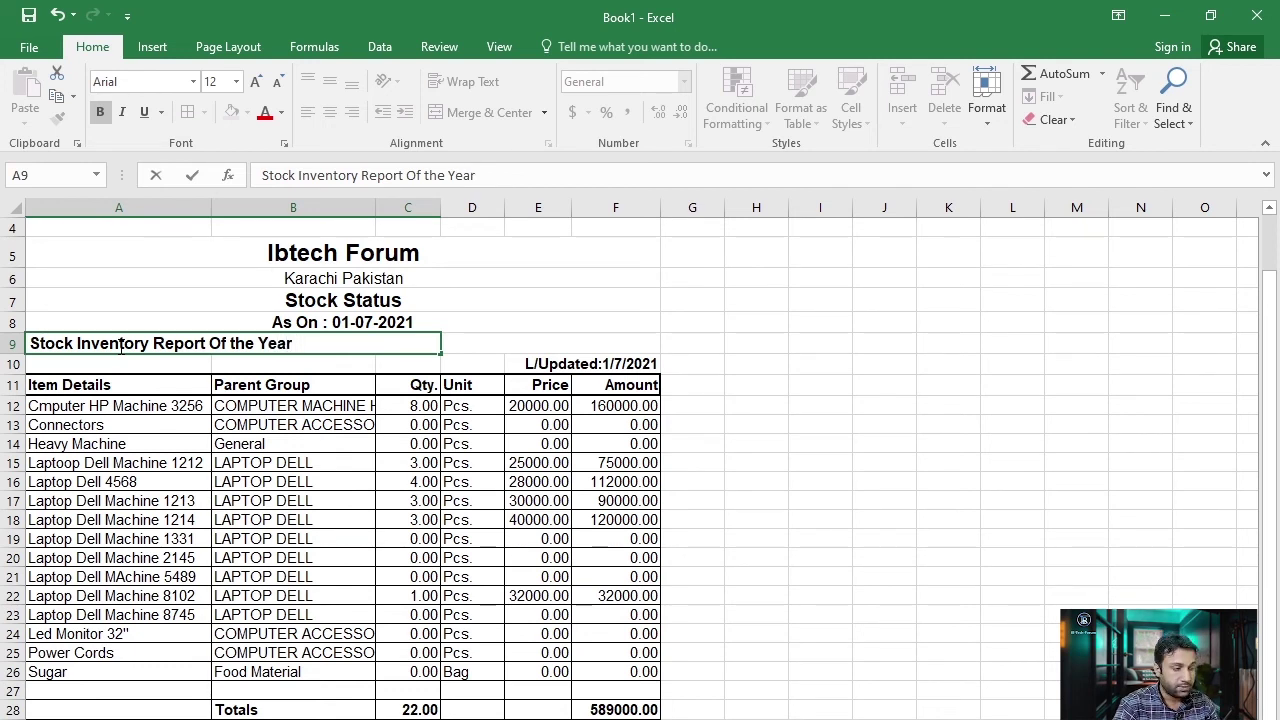
type(" 31")
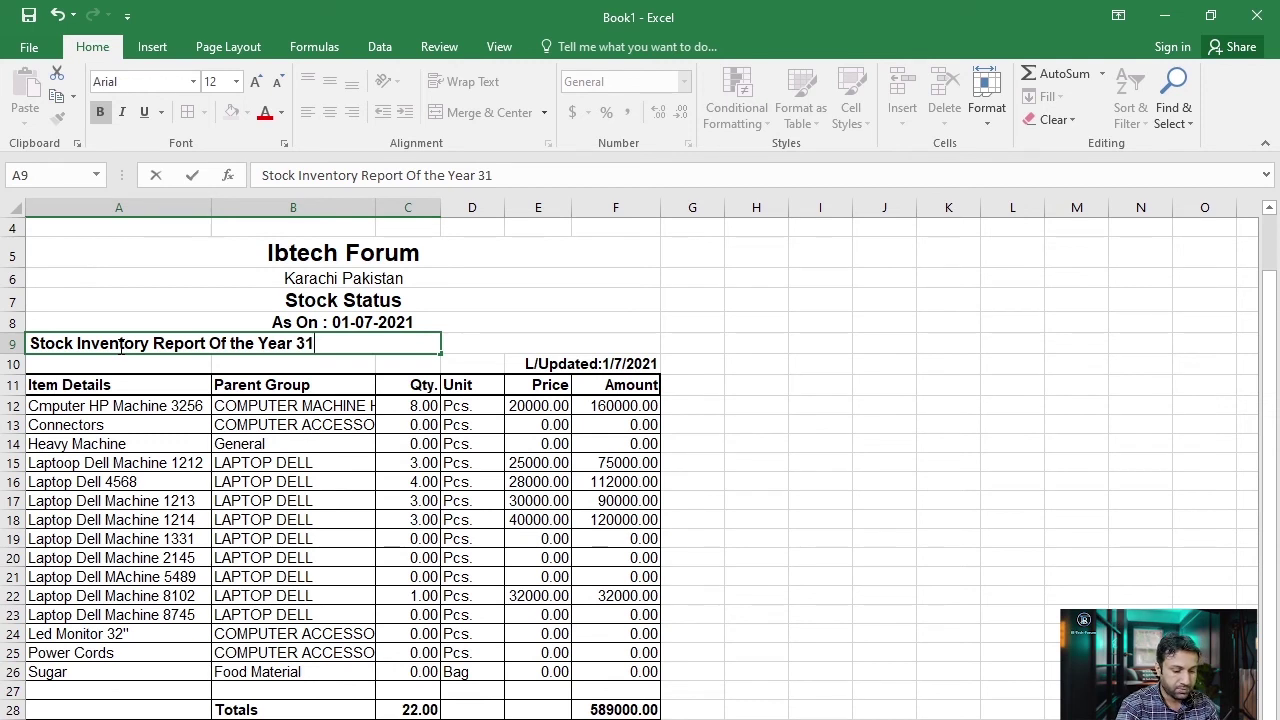
type("-12")
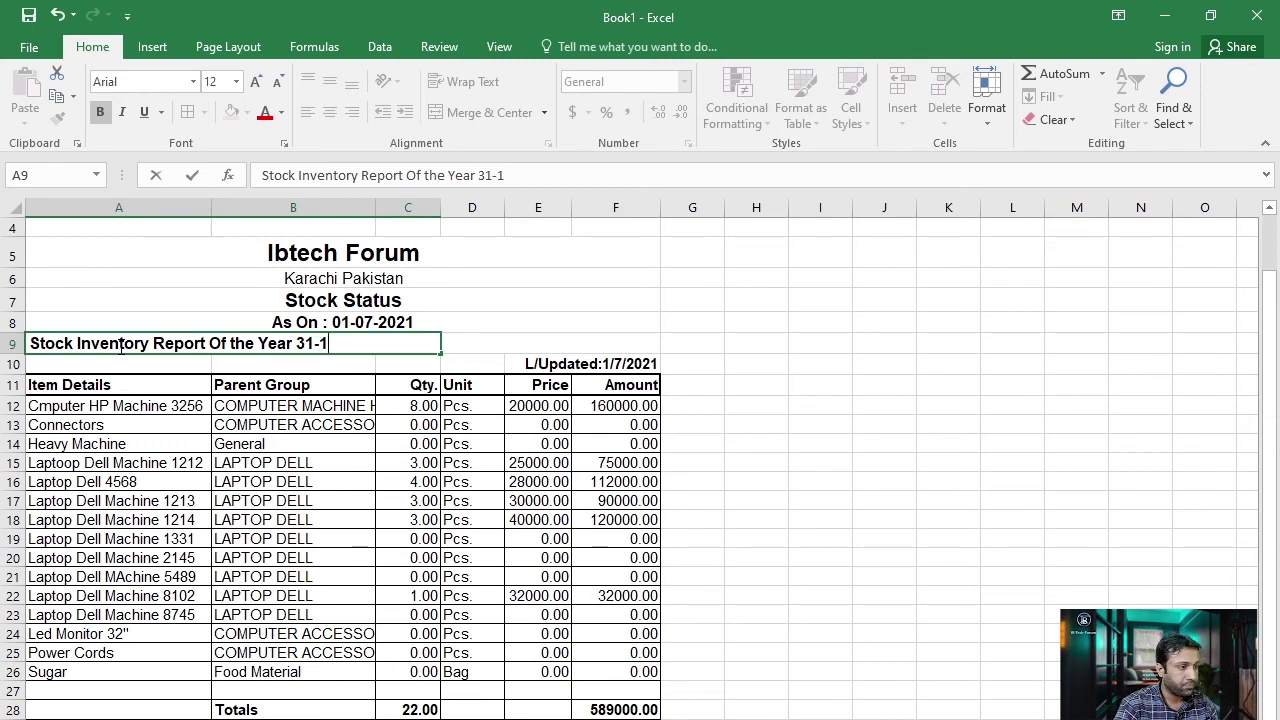
type("20")
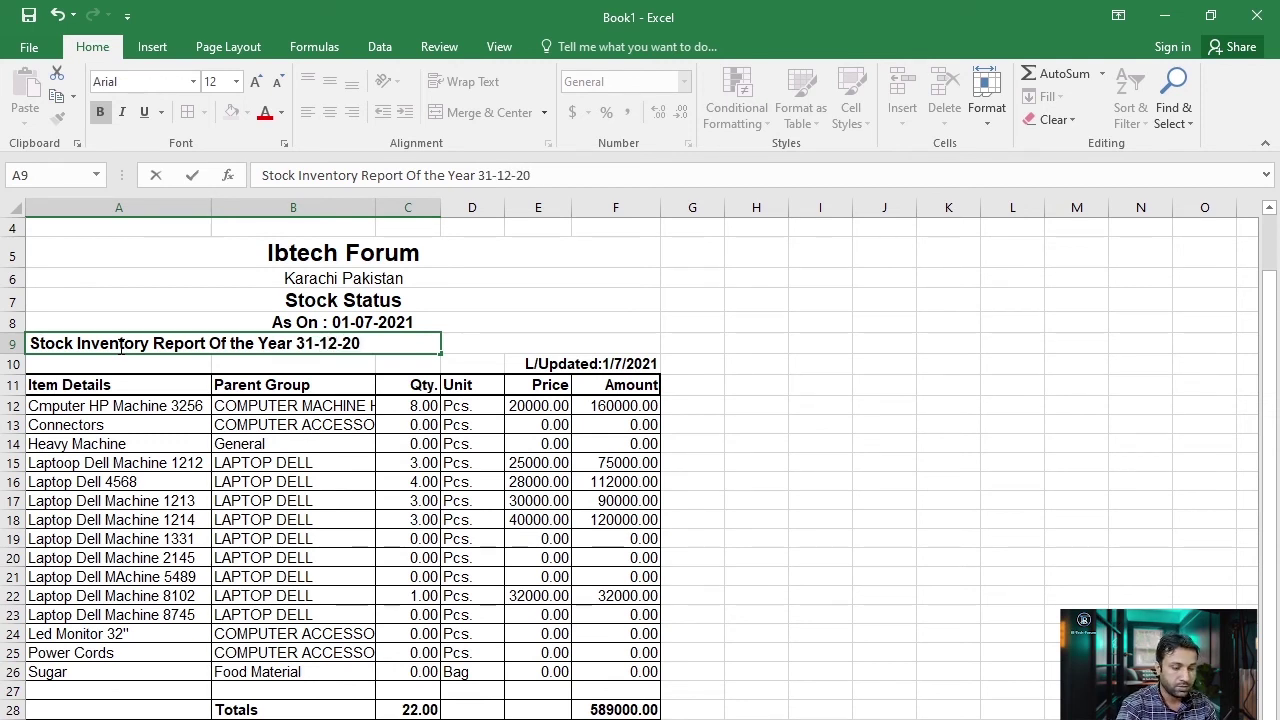
key("BackSpace")
key("BackSpace")
key("BackSpace")
key("BackSpace")
key("BackSpace")
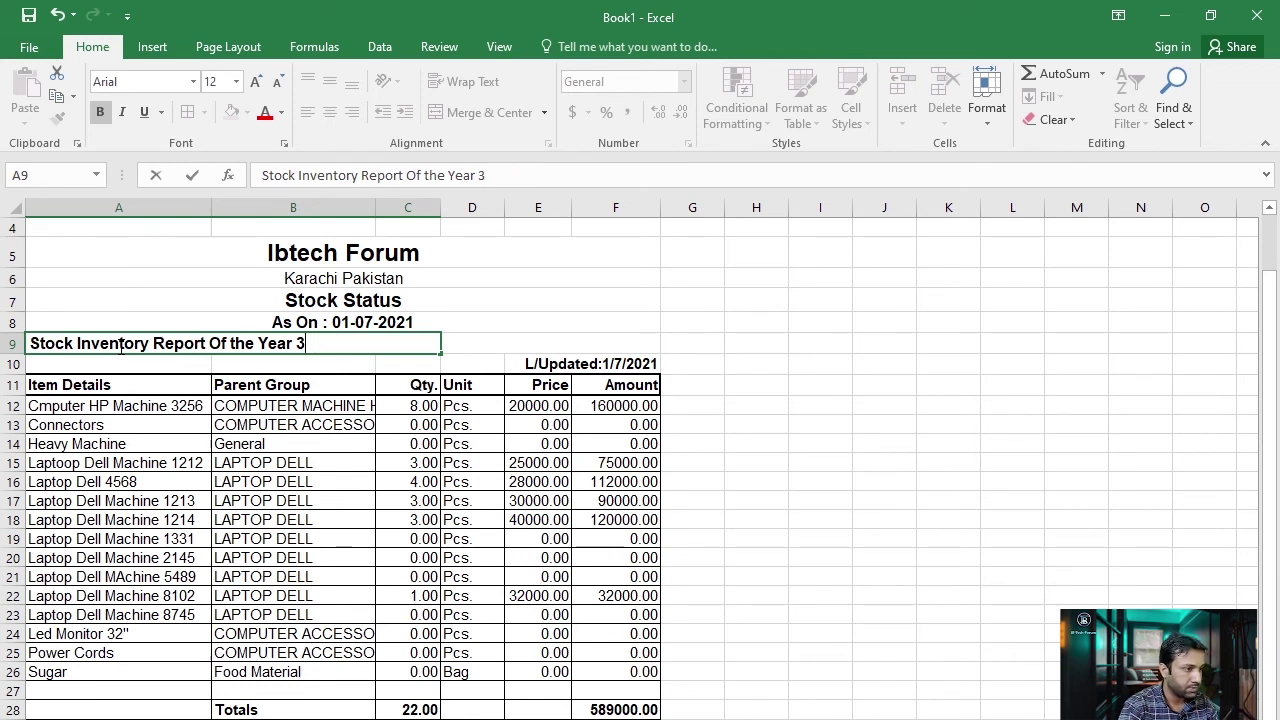
type("0-")
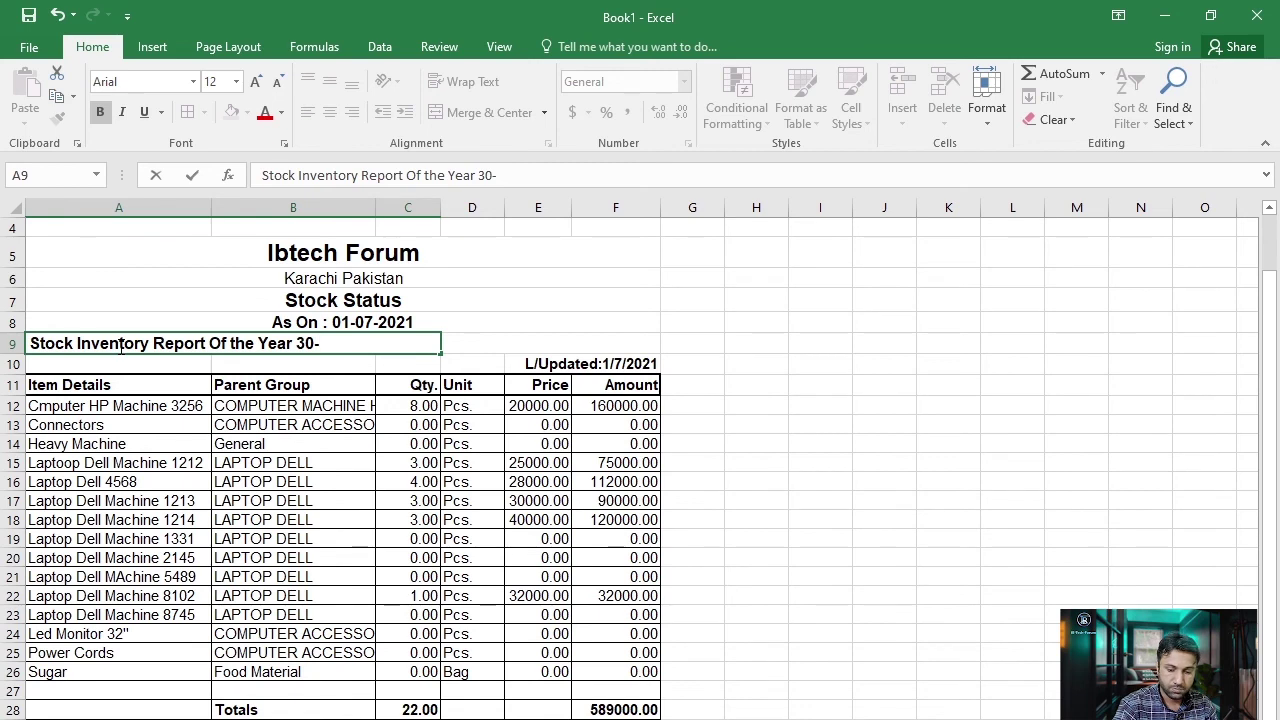
type("06-")
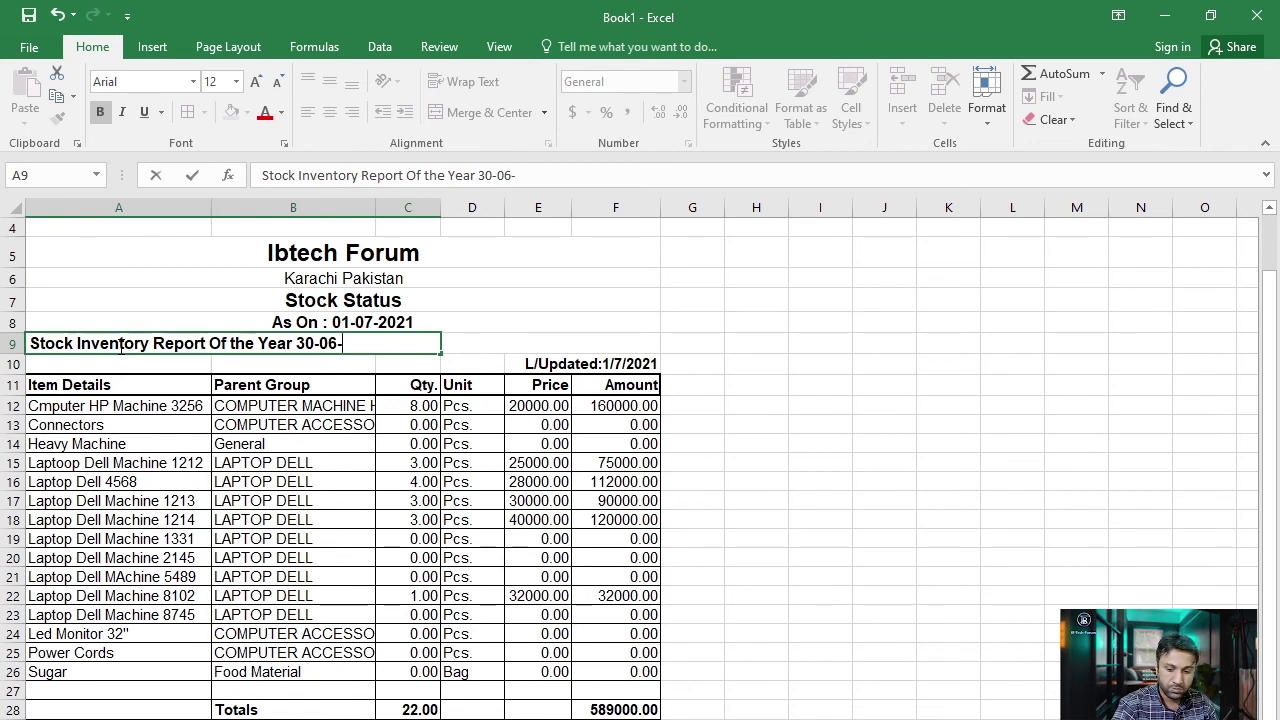
type("2021")
key("Return")
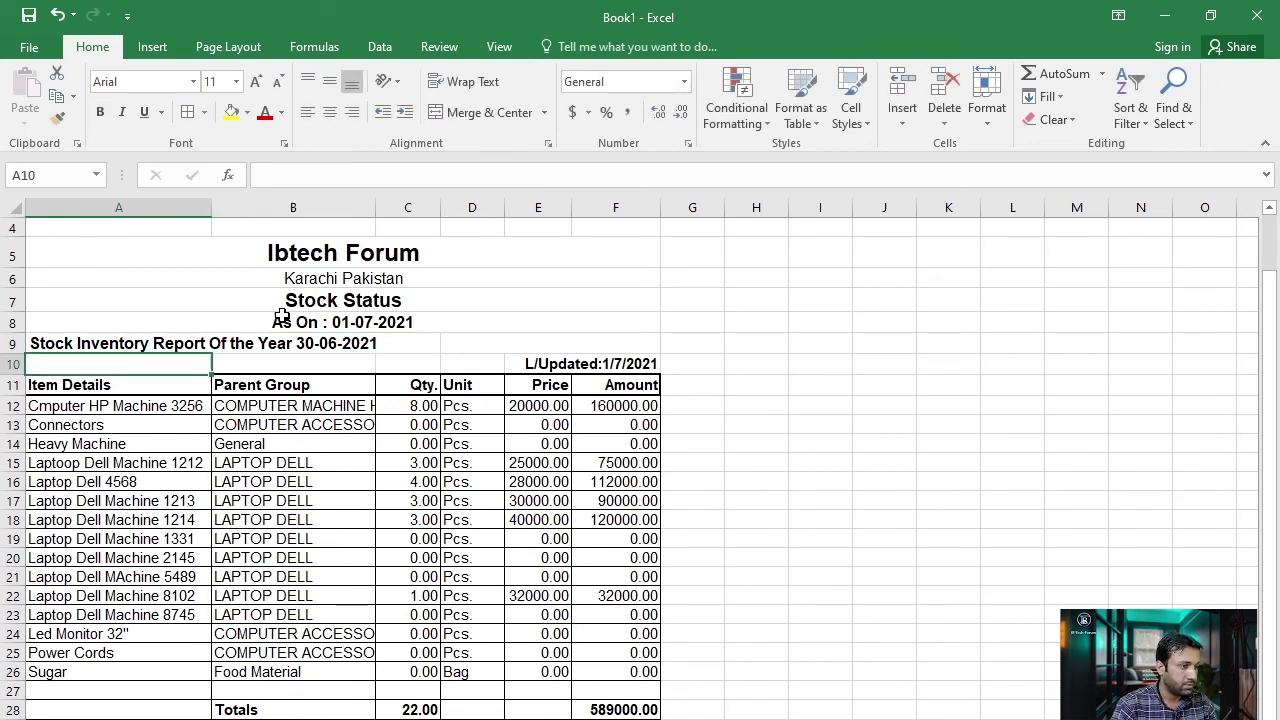
left_click(618, 507)
scroll(584, 483, "down", 1)
scroll(584, 483, "up", 2)
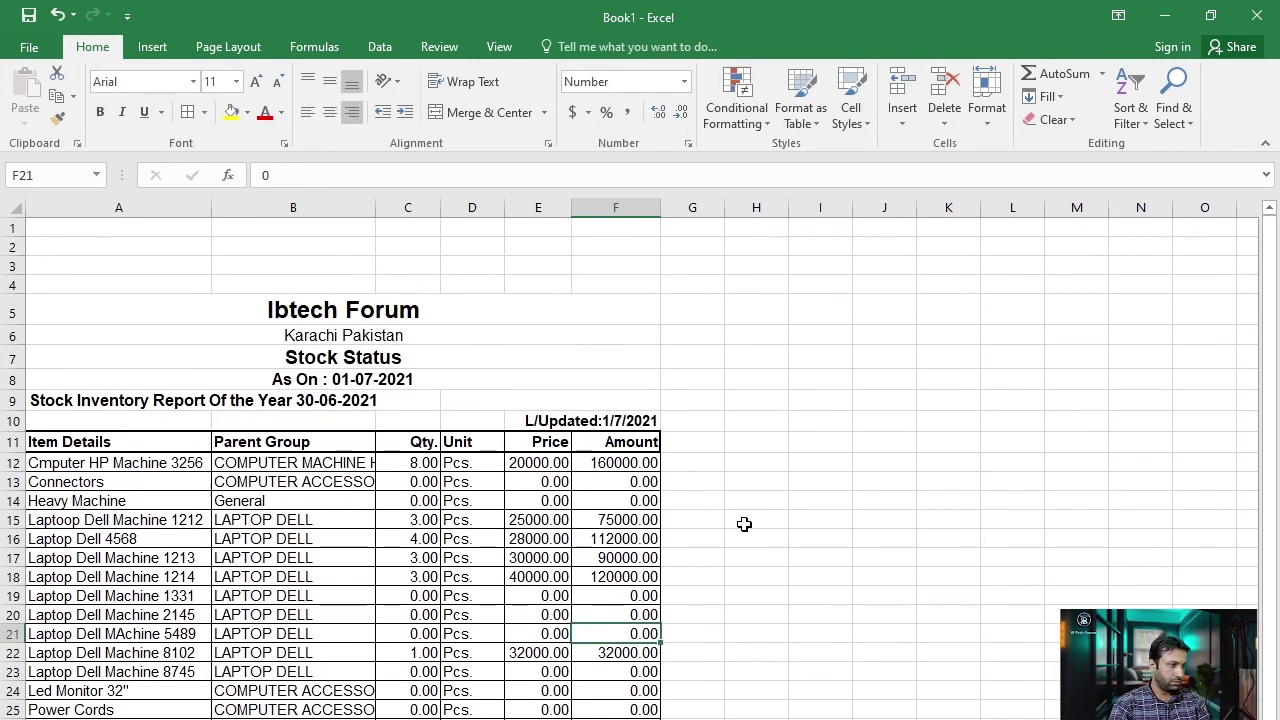
left_click(743, 519)
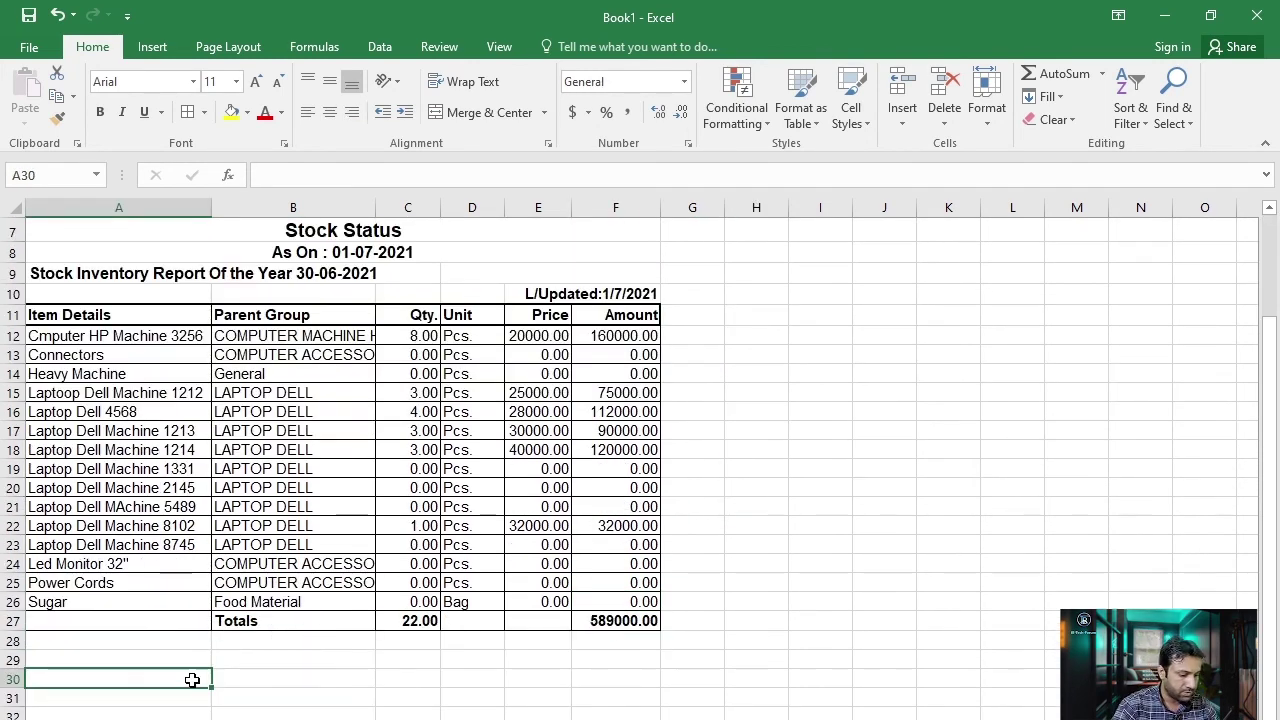
- Add a signature line below the table by entering "Signature ______________" in cell A30
type("Signa")
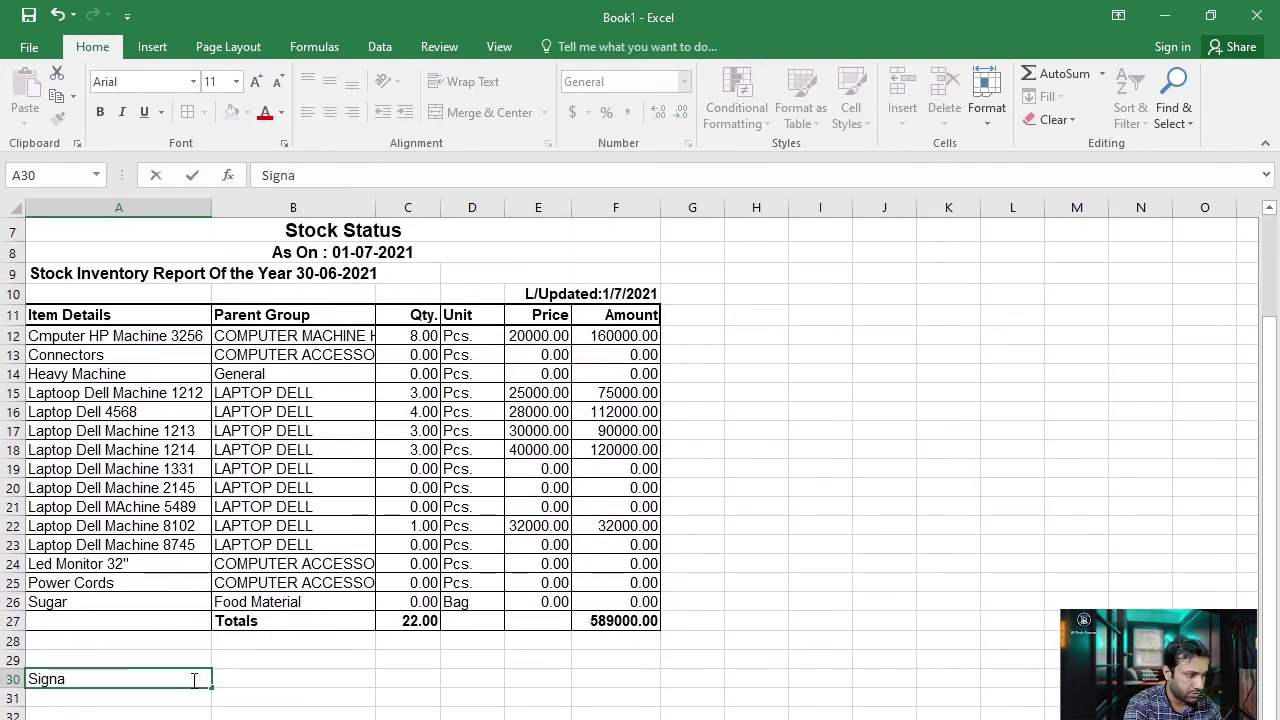
type("ture")
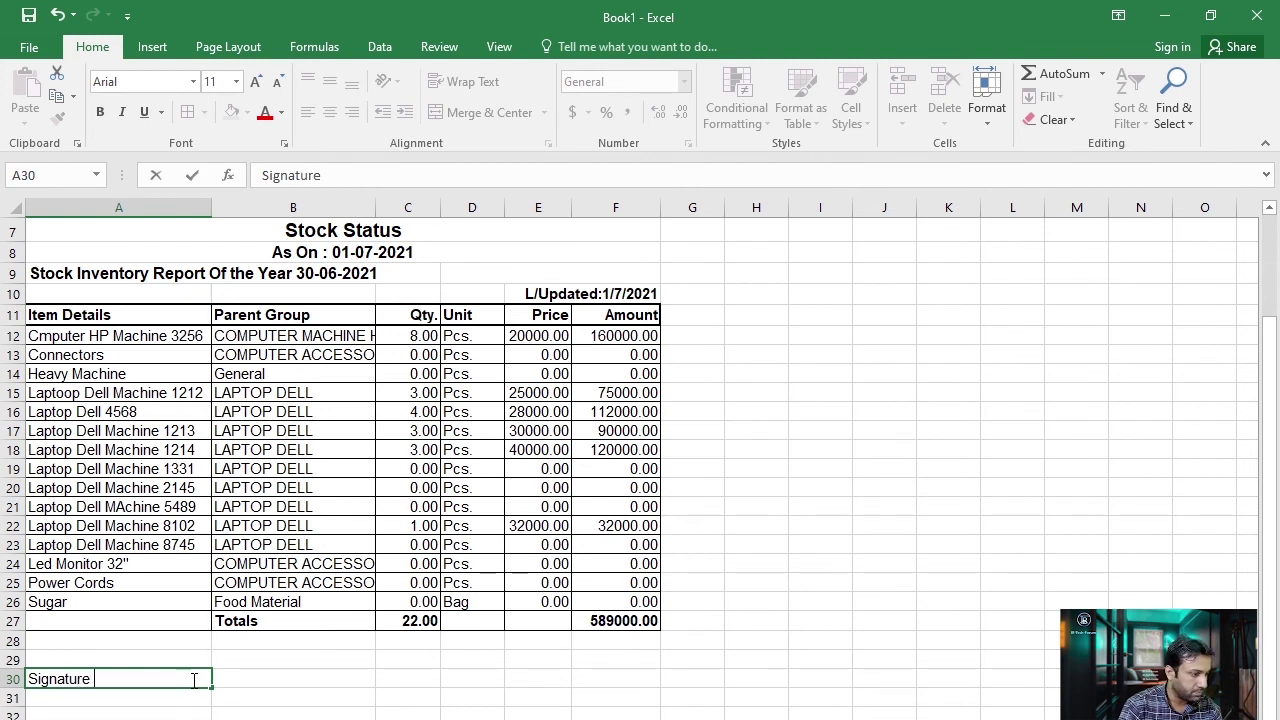
type(" ______________")
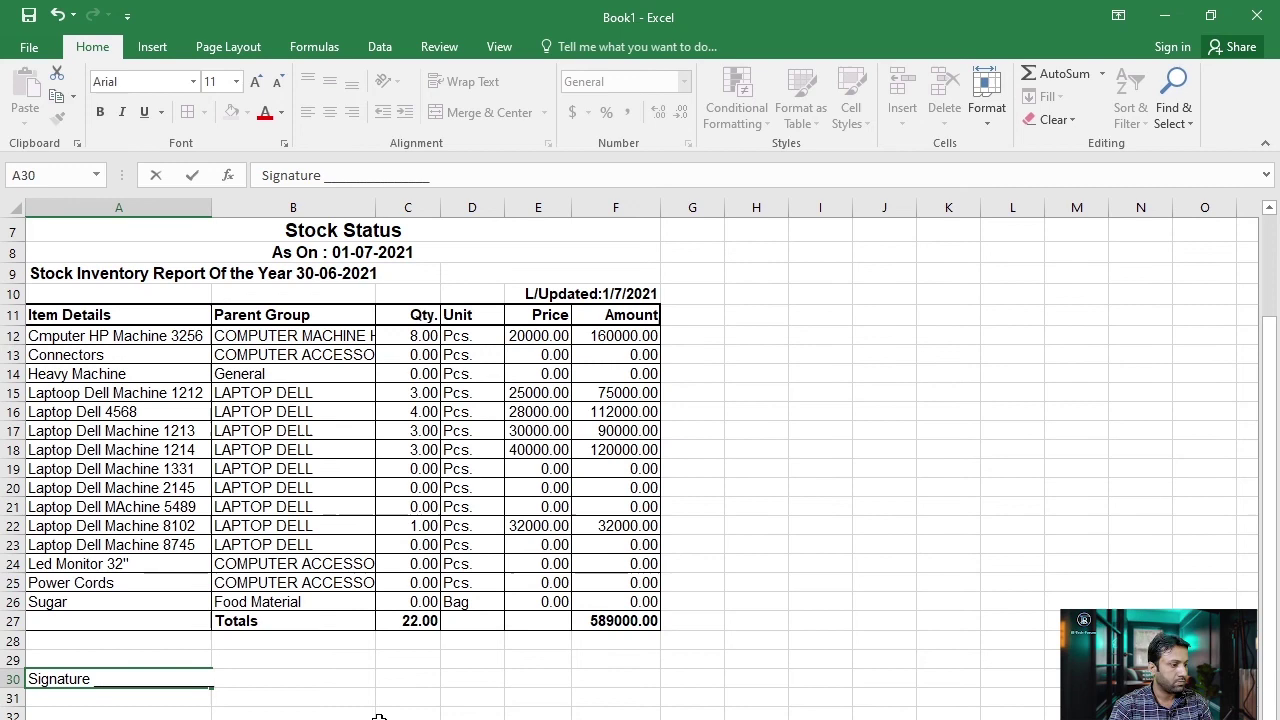
key("ctrl+Return")
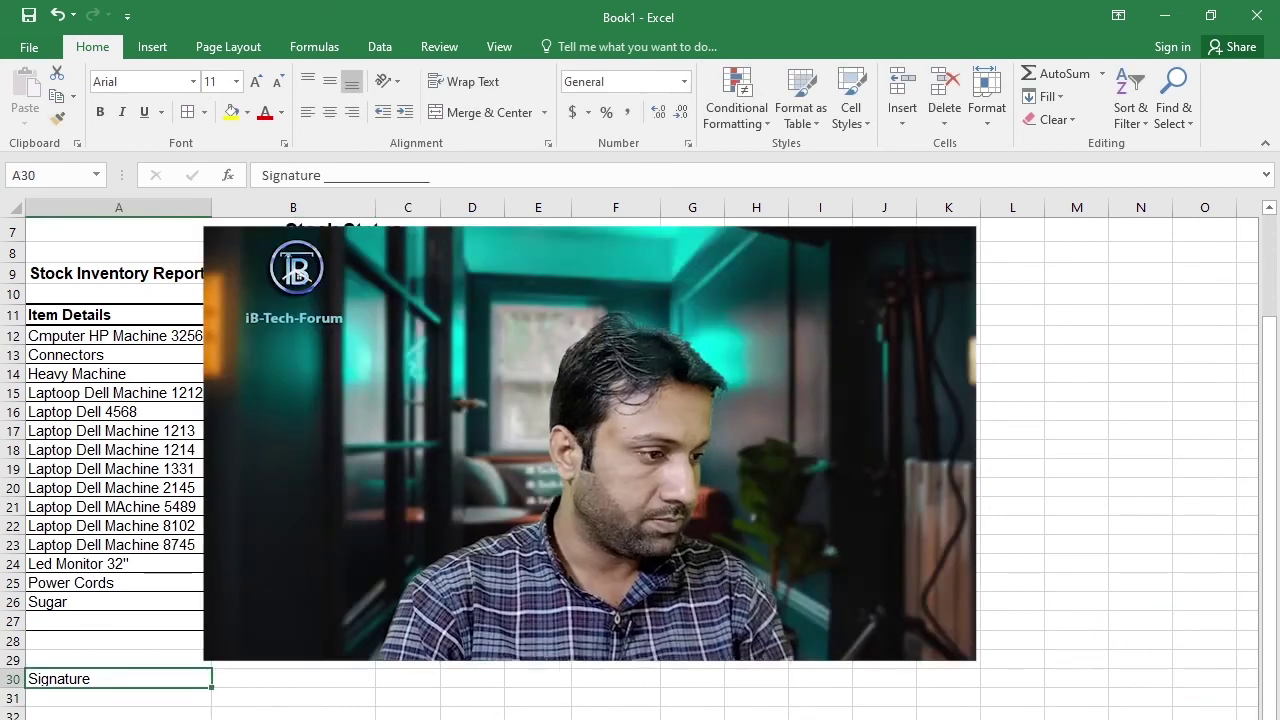